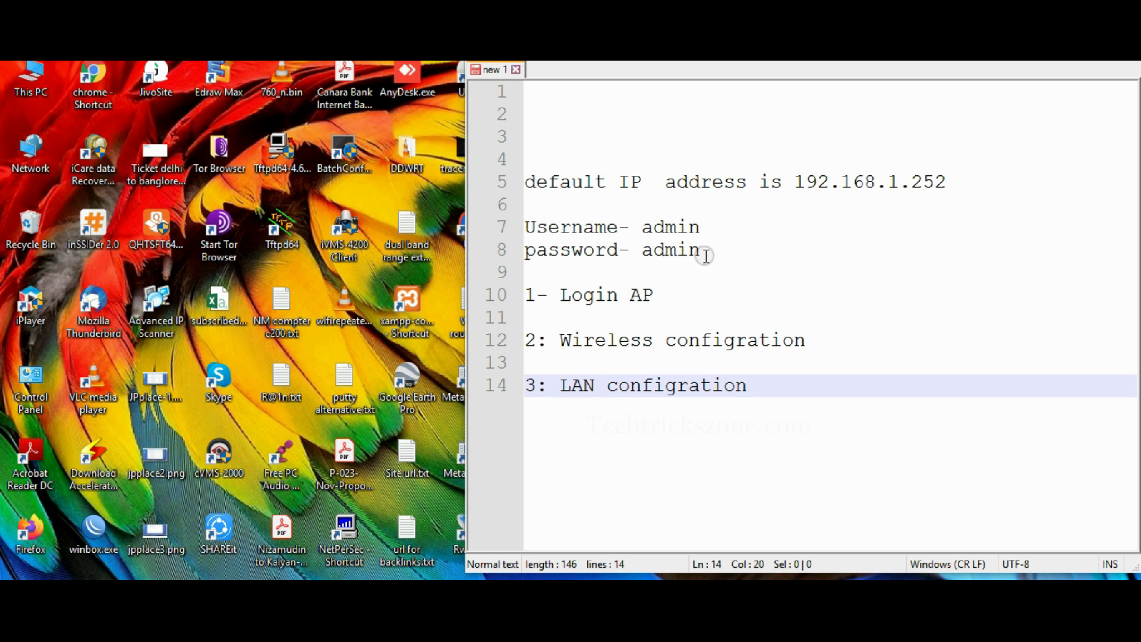
Glance at the Linksys product image in the browser, then return to the setup notes
{"action": "left_click", "coordinate": [745, 231]}
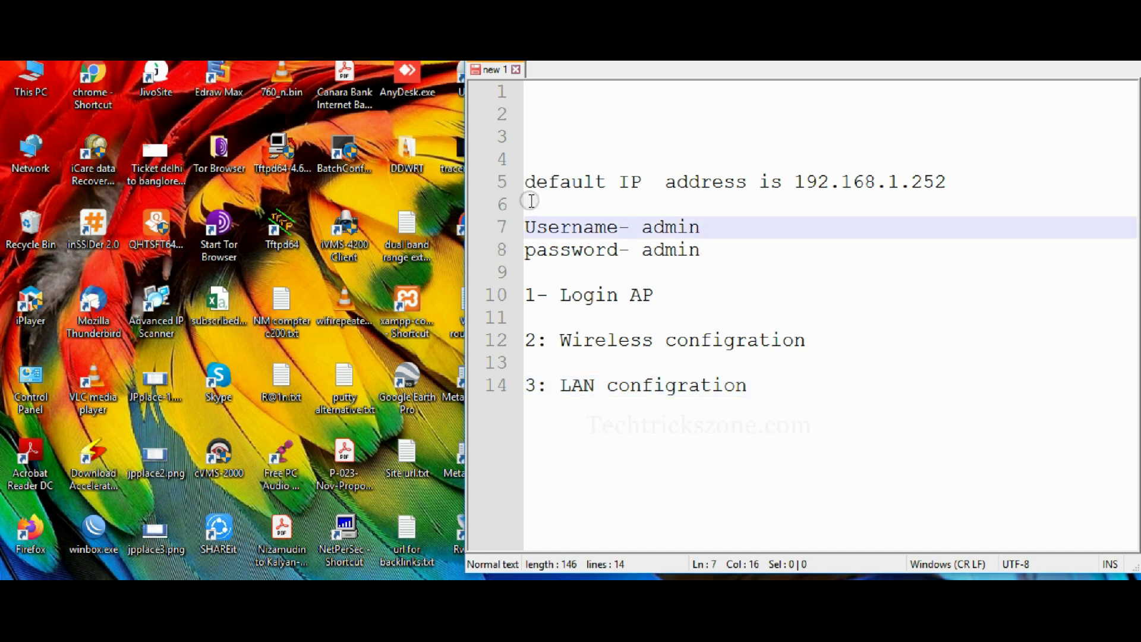
{"action": "left_click", "coordinate": [585, 523]}
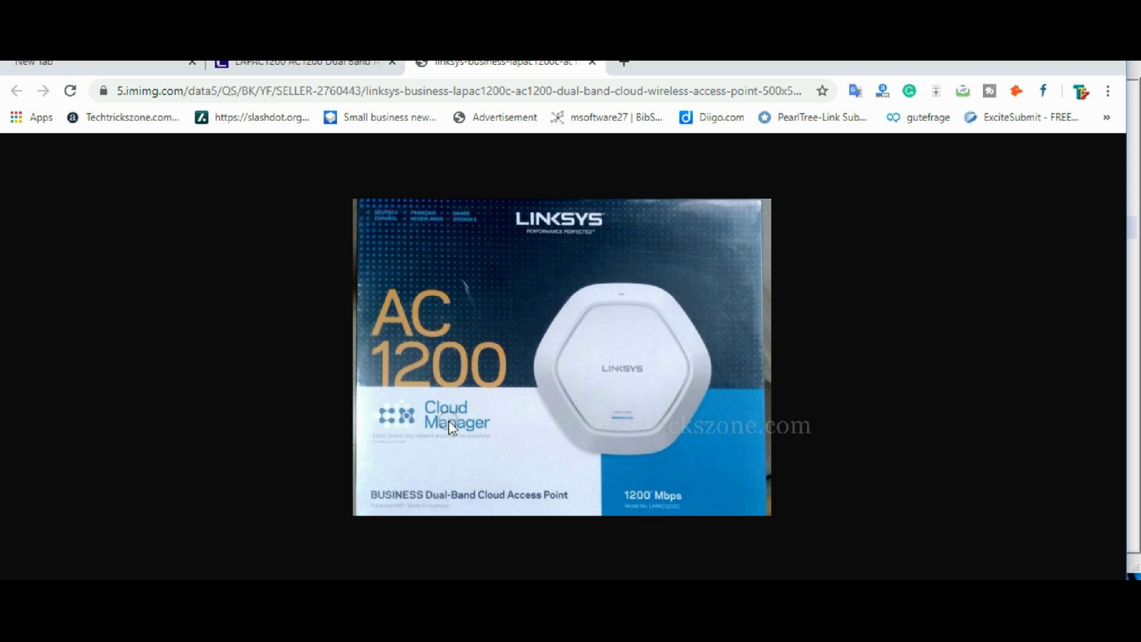
{"action": "left_click", "coordinate": [530, 423]}
{"action": "left_click", "coordinate": [1032, 65]}
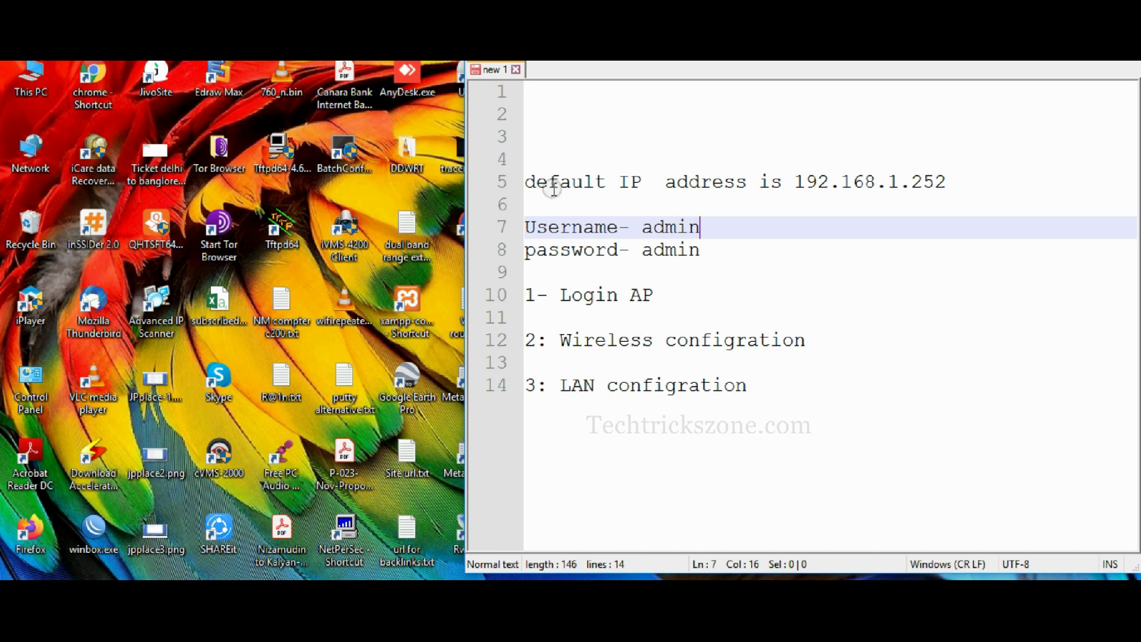
Highlight the default IP 192.168.1.252, username, password and '1- Login AP' lines in the notes
{"action": "left_click_drag", "start_coordinate": [529, 180], "coordinate": [958, 183]}
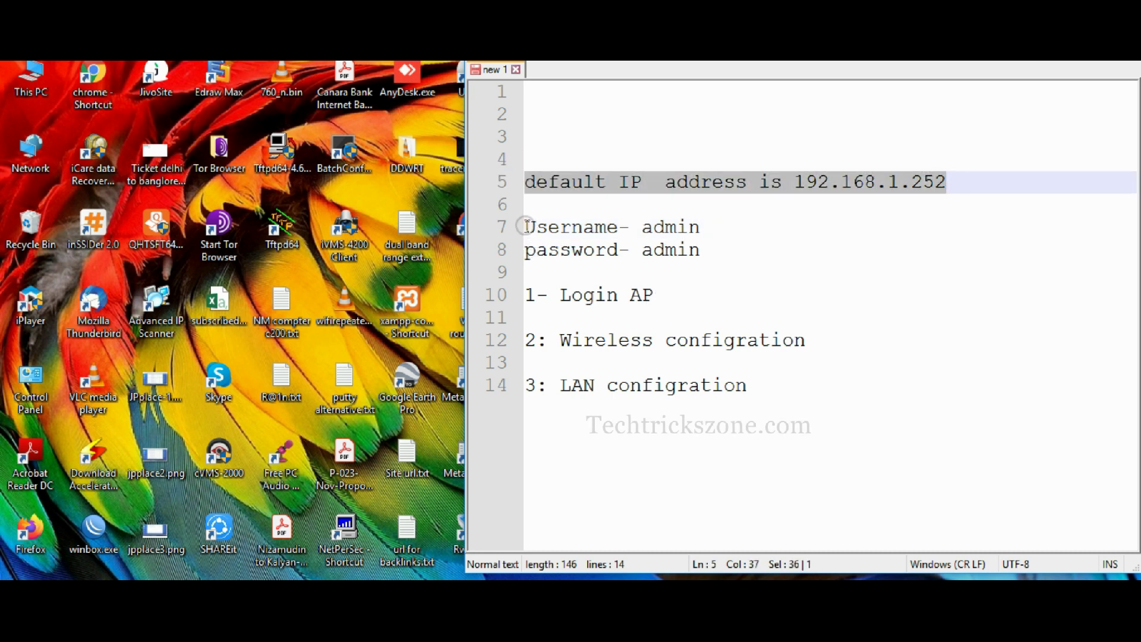
{"action": "left_click_drag", "start_coordinate": [525, 227], "coordinate": [718, 233]}
{"action": "left_click_drag", "start_coordinate": [526, 250], "coordinate": [702, 250]}
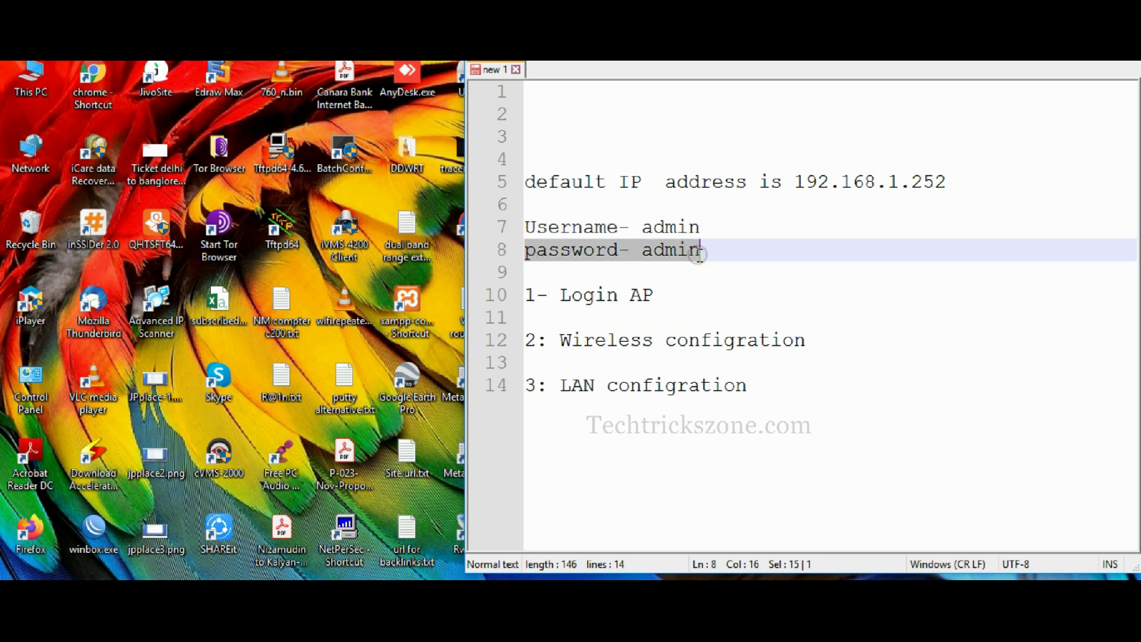
{"action": "left_click", "coordinate": [639, 272]}
{"action": "left_click_drag", "start_coordinate": [662, 296], "coordinate": [518, 300]}
Note the LAN configuration step, then switch to a blank new browser tab
{"action": "left_click", "coordinate": [583, 479]}
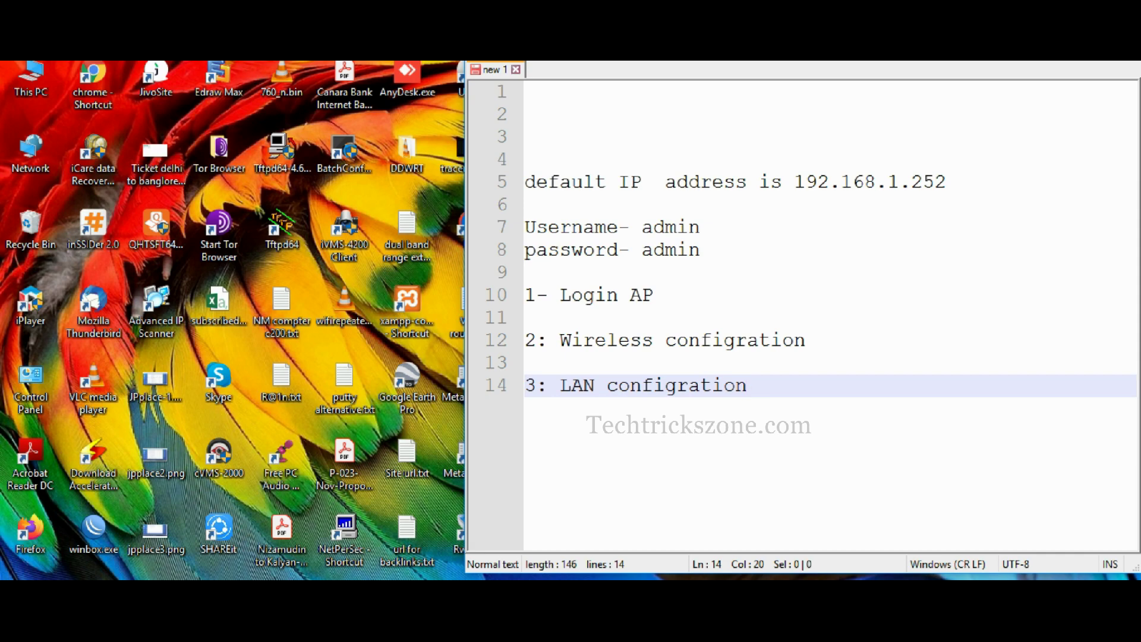
{"action": "left_click", "coordinate": [575, 533]}
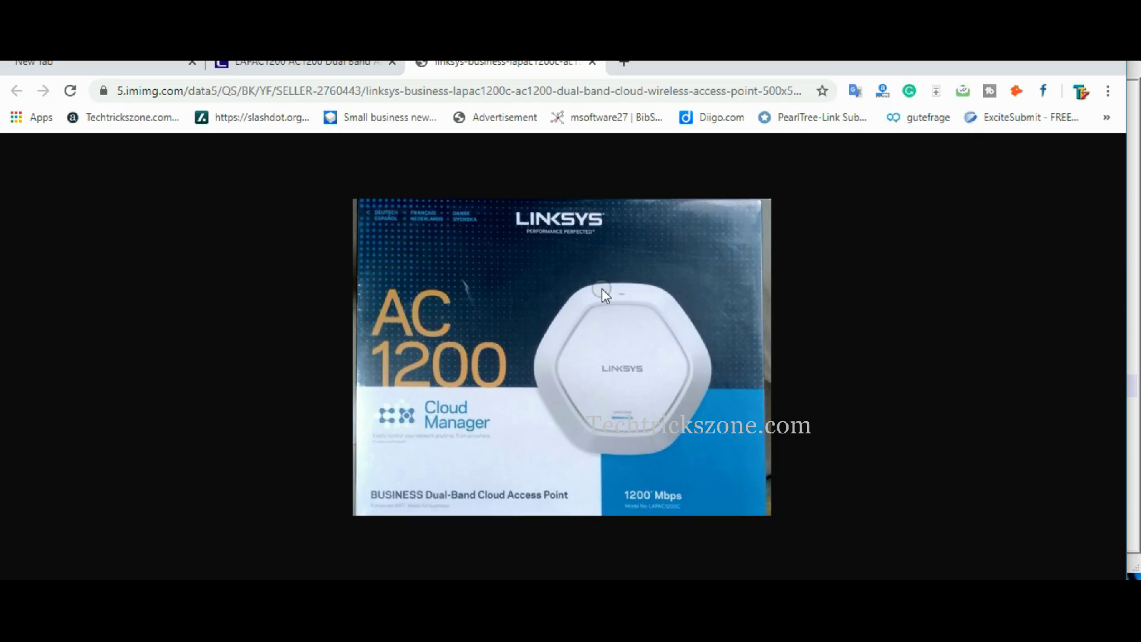
{"action": "left_click", "coordinate": [142, 63]}
Load 192.168.1.252 full screen and sign in with the administrator username and password
{"action": "left_click", "coordinate": [232, 90]}
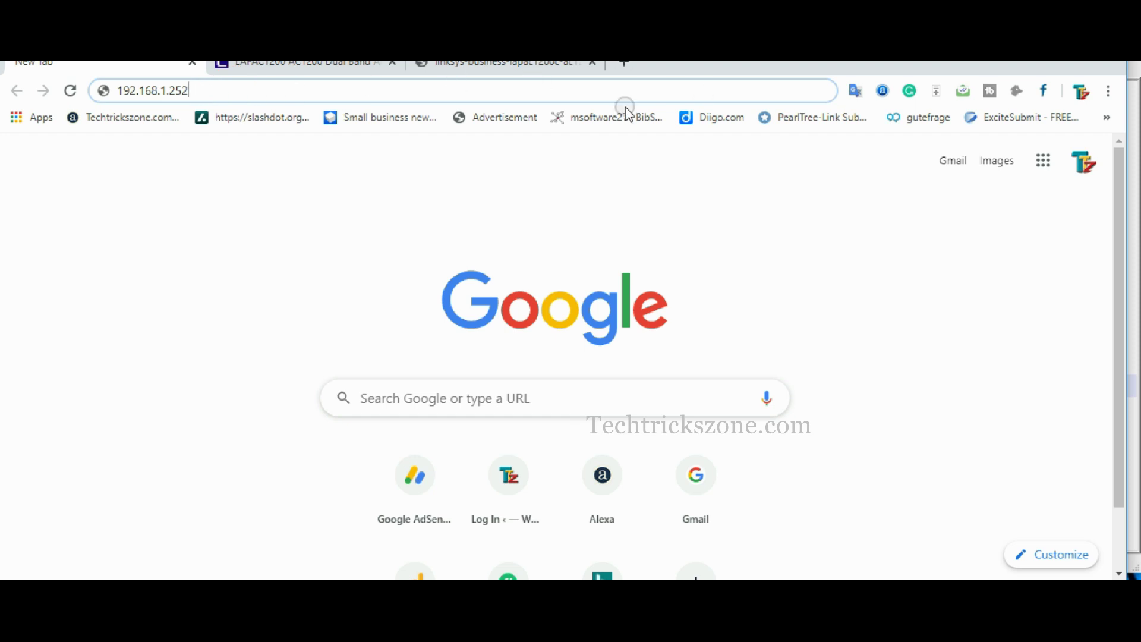
{"action": "left_click", "coordinate": [233, 89]}
{"action": "key", "text": "Return"}
{"action": "key", "text": "F11"}
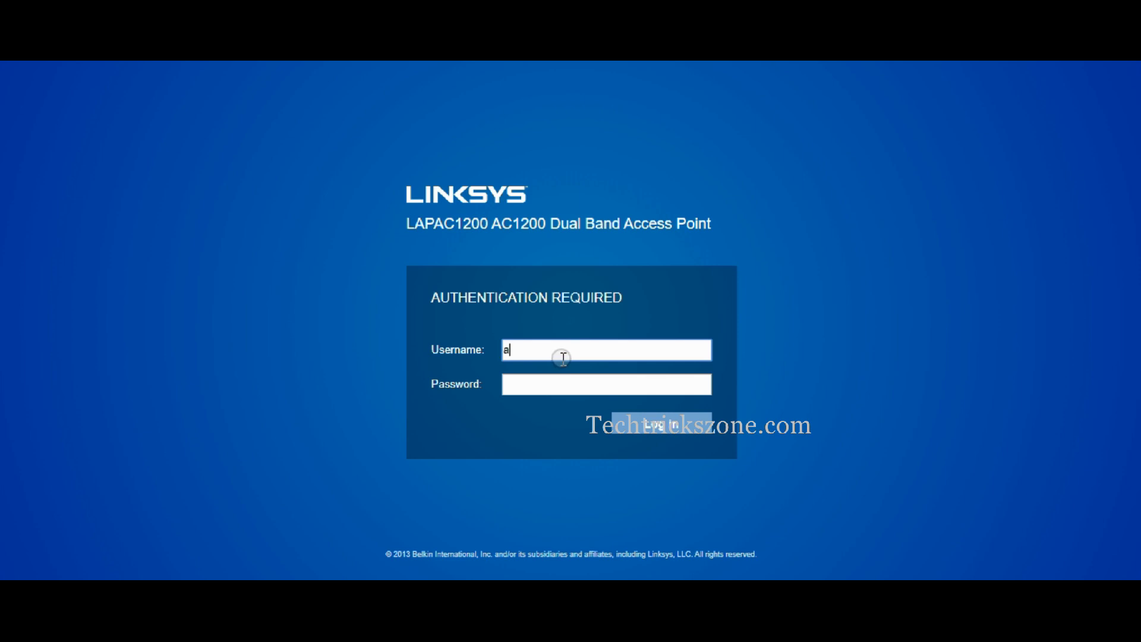
{"action": "key", "text": "Tab"}
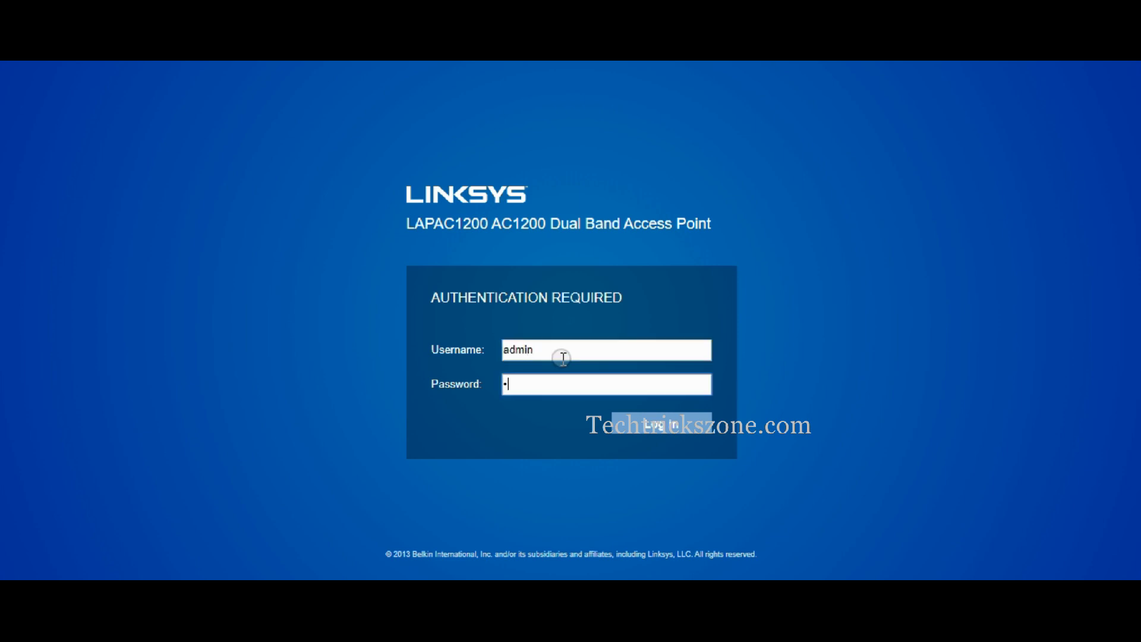
{"action": "left_click", "coordinate": [645, 430]}
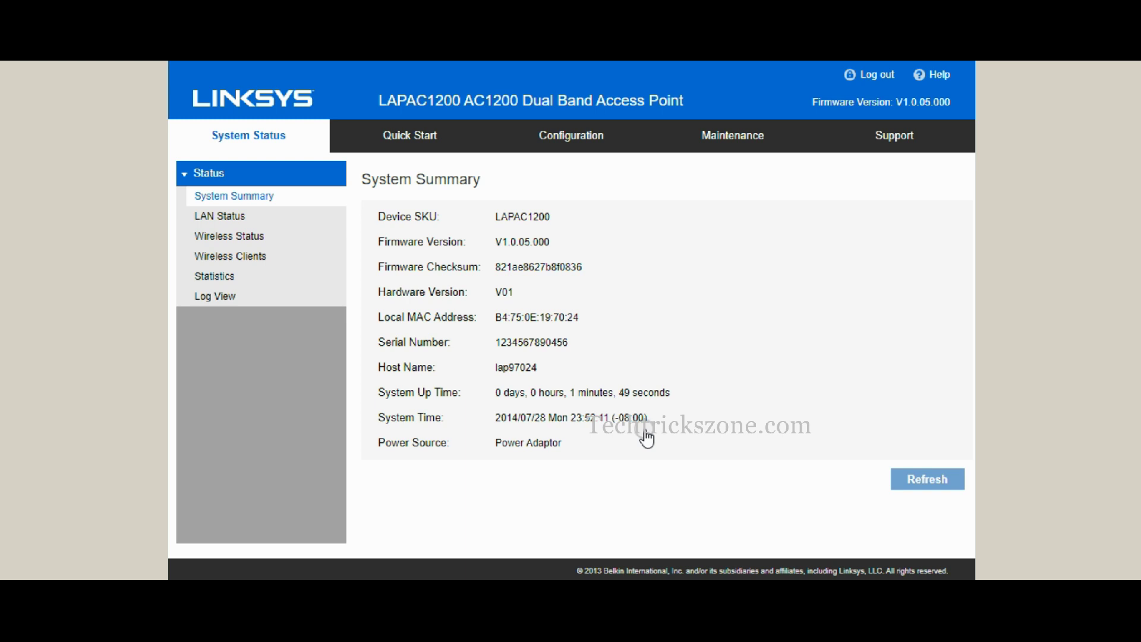
Review the Login AP and Wireless configuration steps in the Notepad++ setup notes
{"action": "key", "text": "alt+Tab"}
{"action": "left_click_drag", "start_coordinate": [659, 296], "coordinate": [532, 294]}
{"action": "left_click", "coordinate": [732, 357]}
{"action": "left_click_drag", "start_coordinate": [816, 339], "coordinate": [526, 339]}
{"action": "left_click", "coordinate": [607, 450]}
Back in the browser, open Configuration > Wireless Basic Settings for Radio 1
{"action": "left_click", "coordinate": [310, 392]}
{"action": "left_click", "coordinate": [580, 138]}
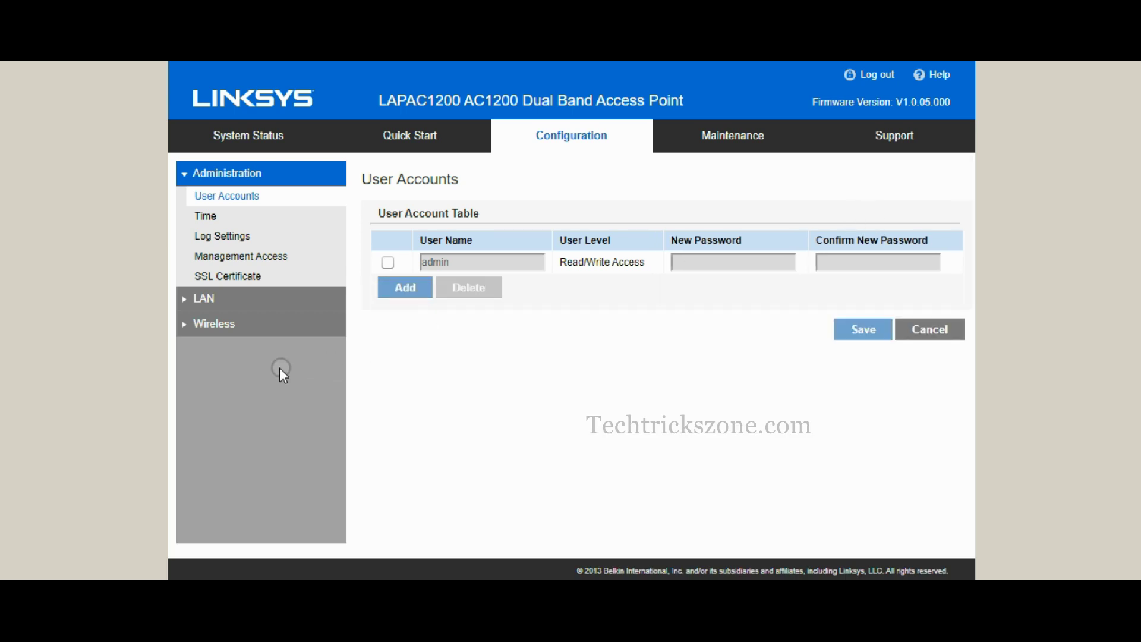
{"action": "left_click", "coordinate": [183, 324]}
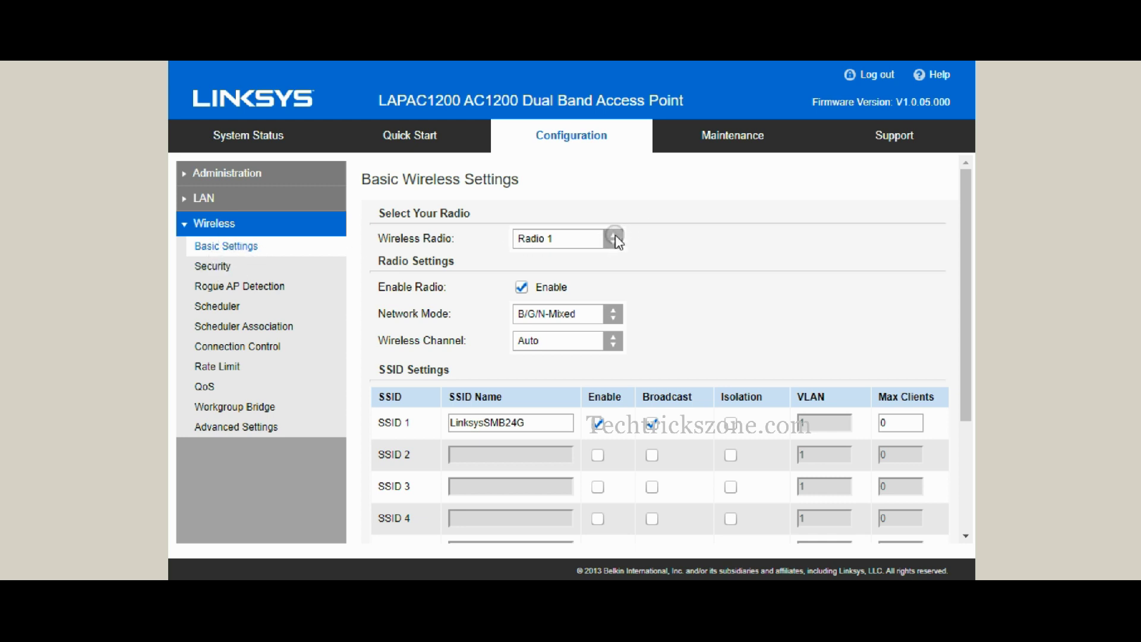
Set Radio 1's channel to 1 - 2.412GHz, rename SSID 1 to WiFi-2.4G and save
{"action": "left_click", "coordinate": [576, 341]}
{"action": "left_click", "coordinate": [571, 369]}
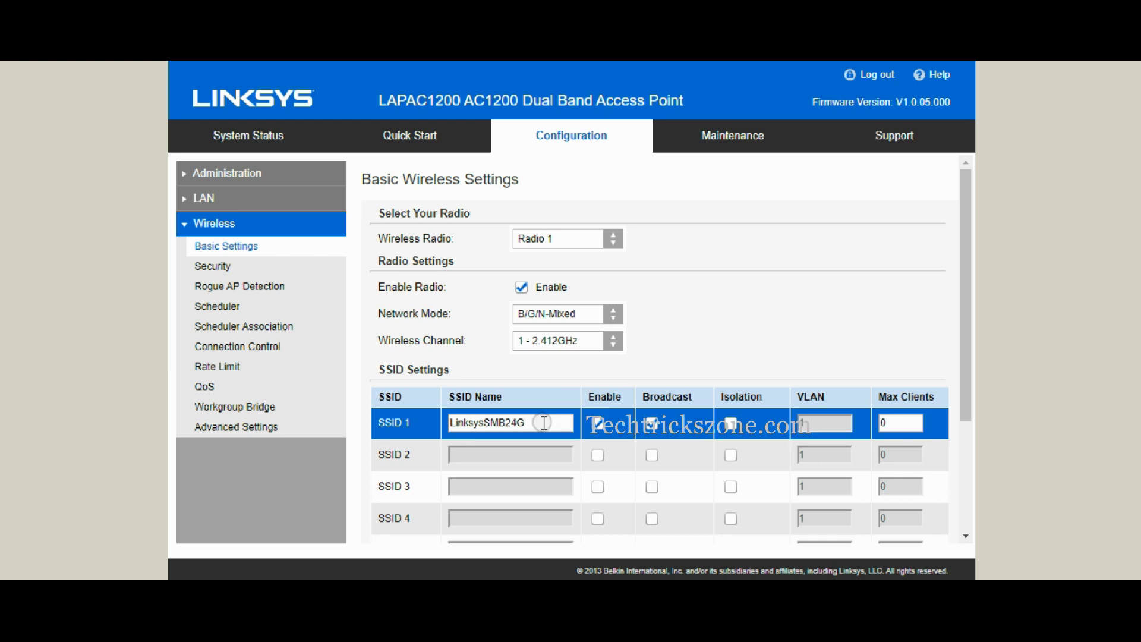
{"action": "left_click", "coordinate": [415, 422]}
{"action": "type", "text": "WiFi"}
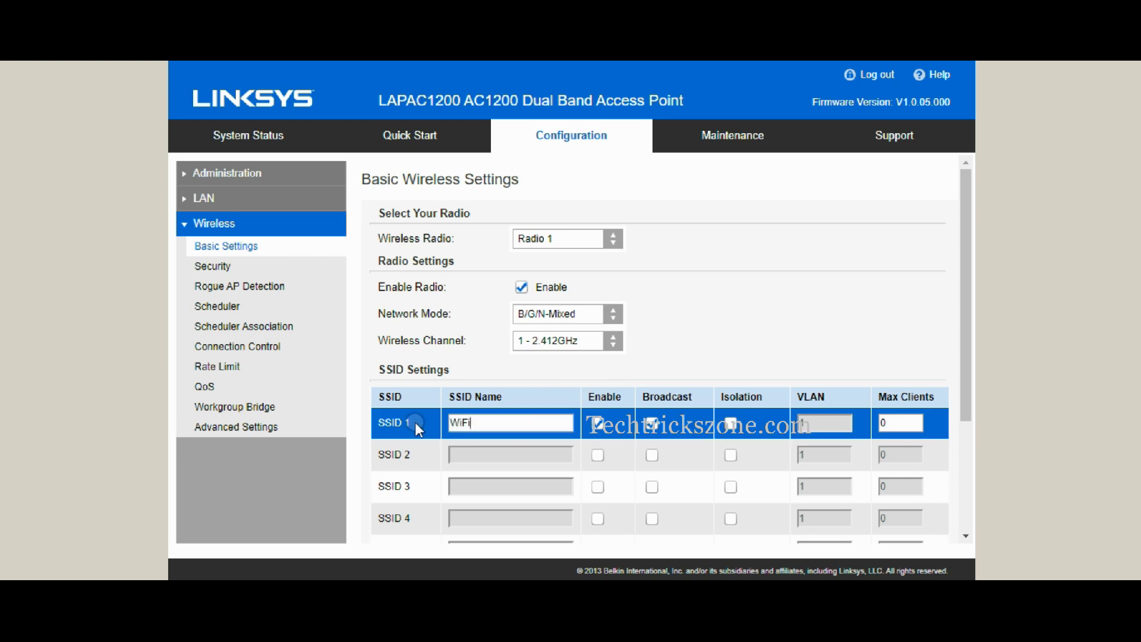
{"action": "type", "text": "-2.4G"}
{"action": "scroll", "coordinate": [518, 384], "scroll_direction": "down", "scroll_amount": 3}
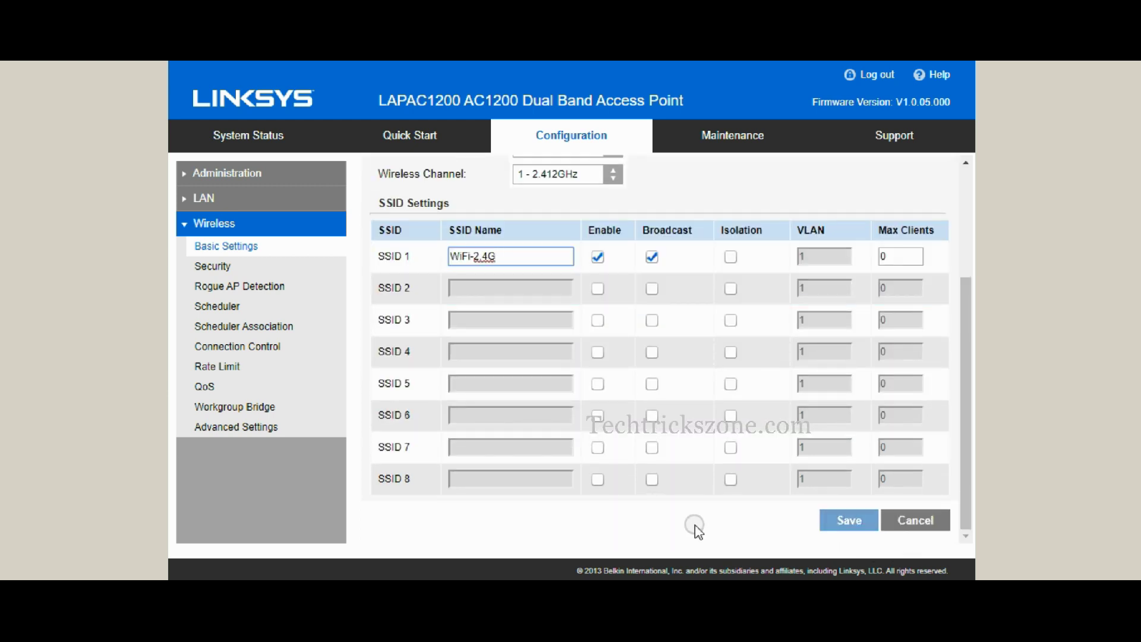
{"action": "left_click", "coordinate": [804, 516]}
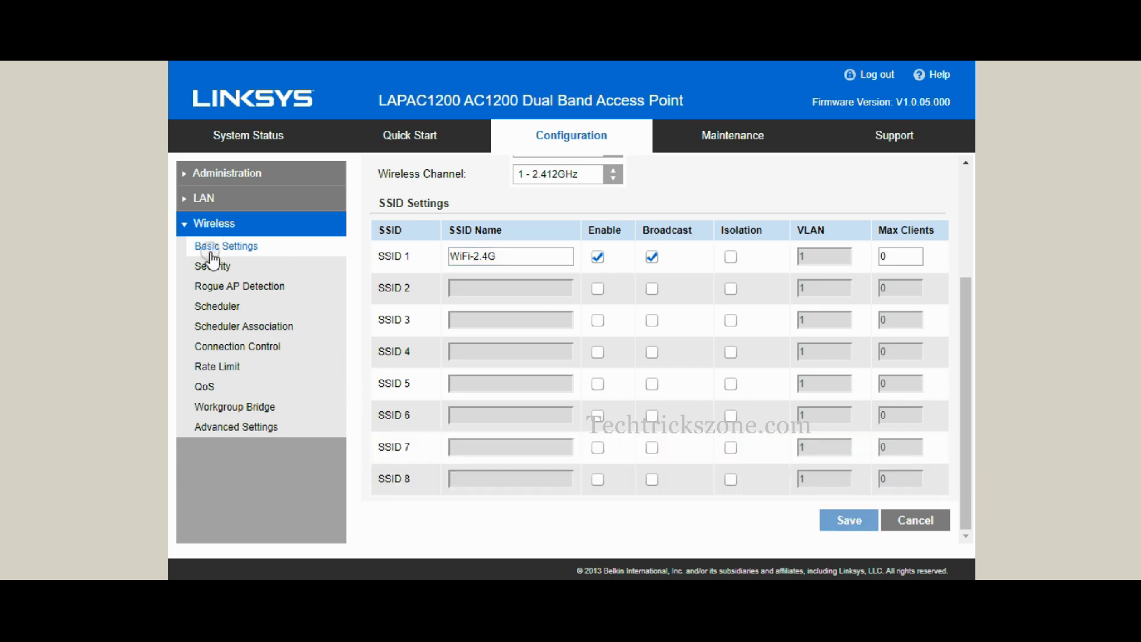
{"action": "scroll", "coordinate": [670, 364], "scroll_direction": "up", "scroll_amount": 1}
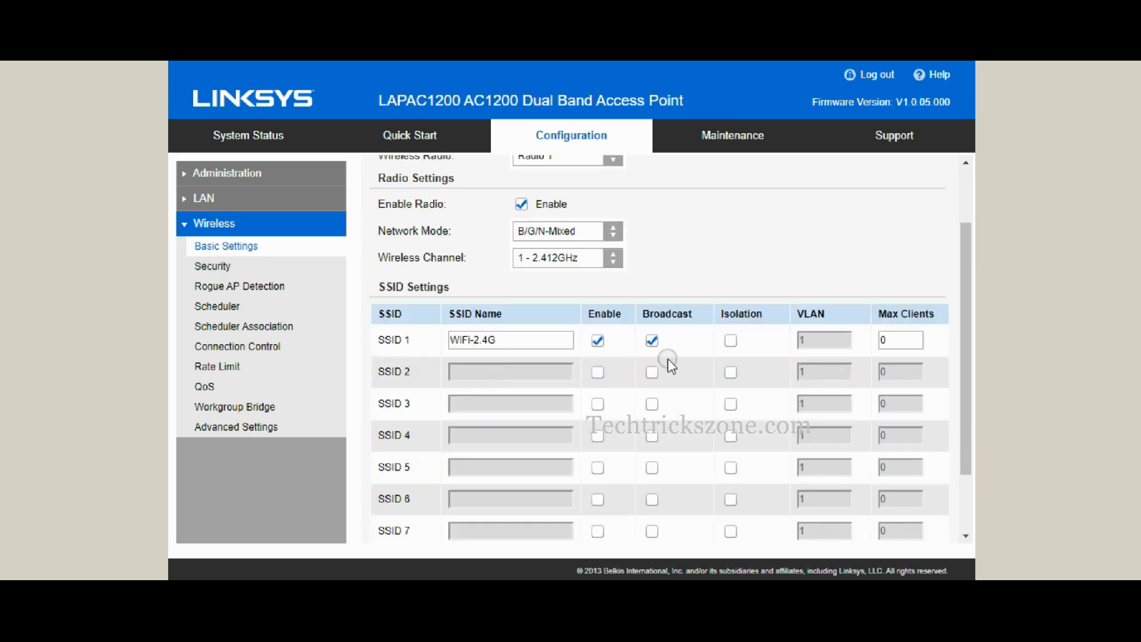
{"action": "left_click", "coordinate": [612, 261]}
{"action": "left_click", "coordinate": [612, 258]}
{"action": "scroll", "coordinate": [666, 230], "scroll_direction": "up", "scroll_amount": 1}
Switch to Radio 2, rename its SSID 1 to WiFi-5G and save
{"action": "left_click", "coordinate": [589, 238]}
{"action": "left_click", "coordinate": [562, 265]}
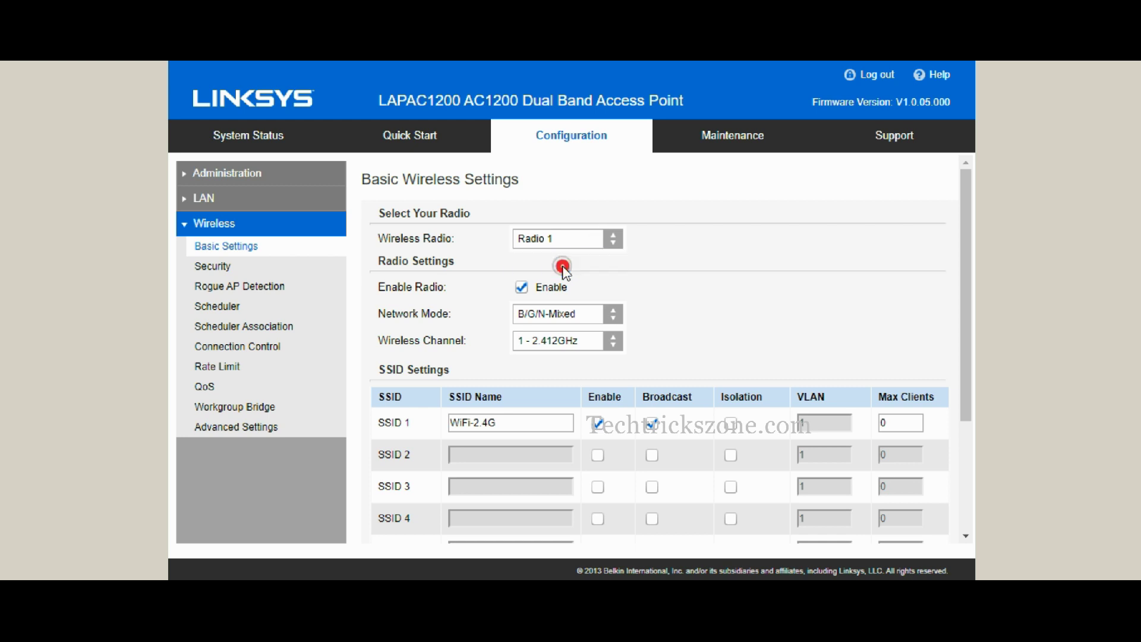
{"action": "left_click", "coordinate": [708, 277]}
{"action": "left_click", "coordinate": [544, 421]}
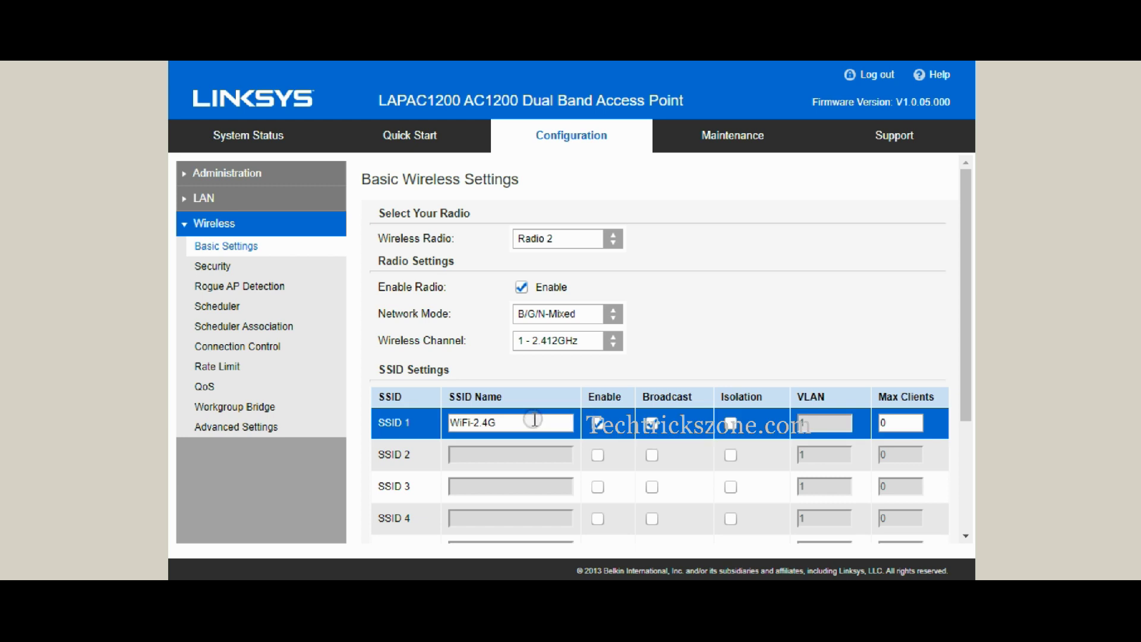
{"action": "triple_click", "coordinate": [515, 423]}
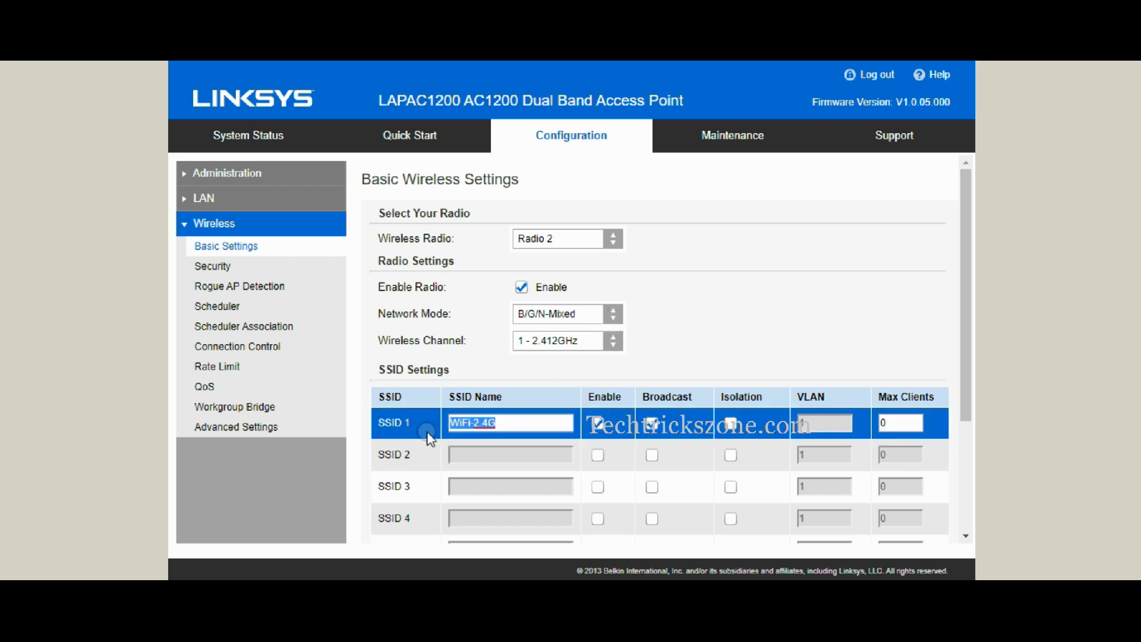
{"action": "left_click", "coordinate": [479, 421]}
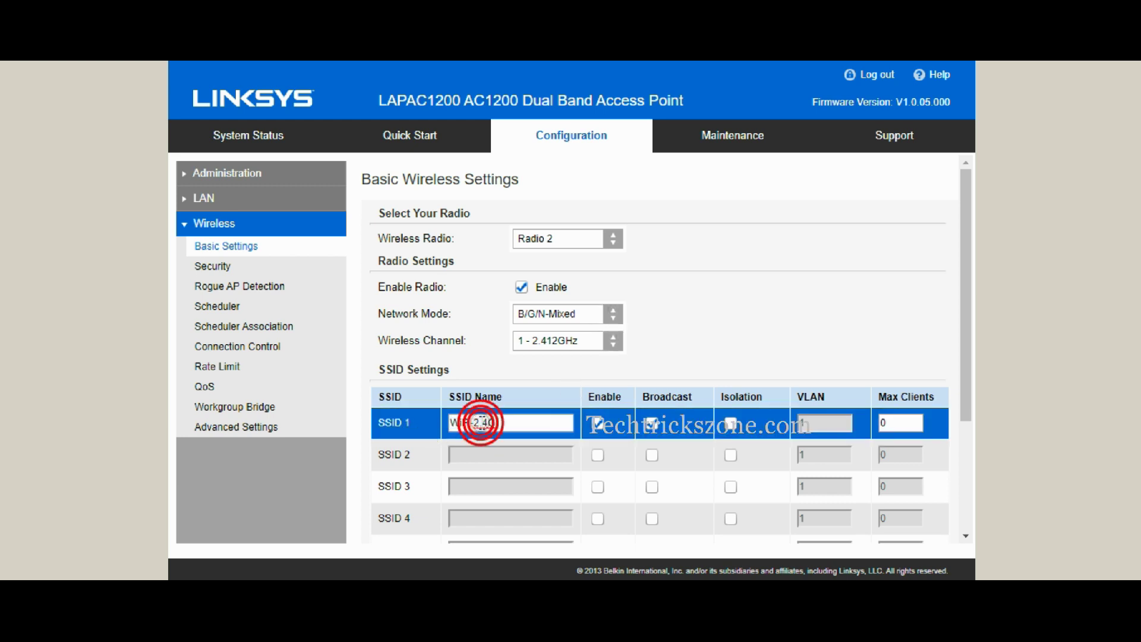
{"action": "left_click", "coordinate": [486, 422]}
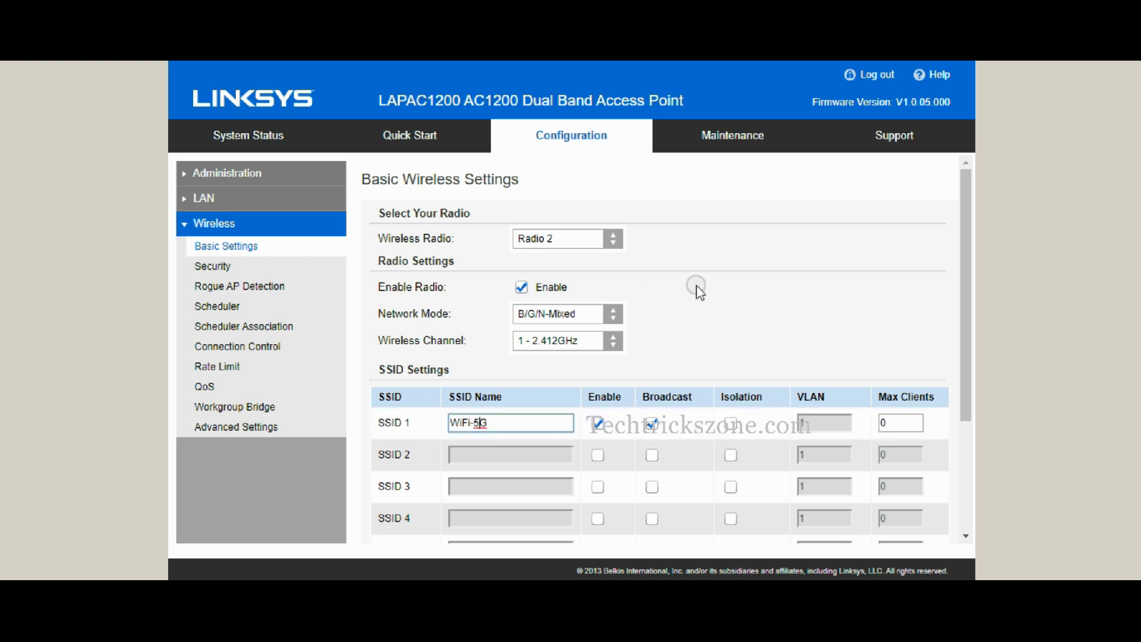
{"action": "scroll", "coordinate": [810, 327], "scroll_direction": "down", "scroll_amount": 3}
{"action": "left_click", "coordinate": [838, 521]}
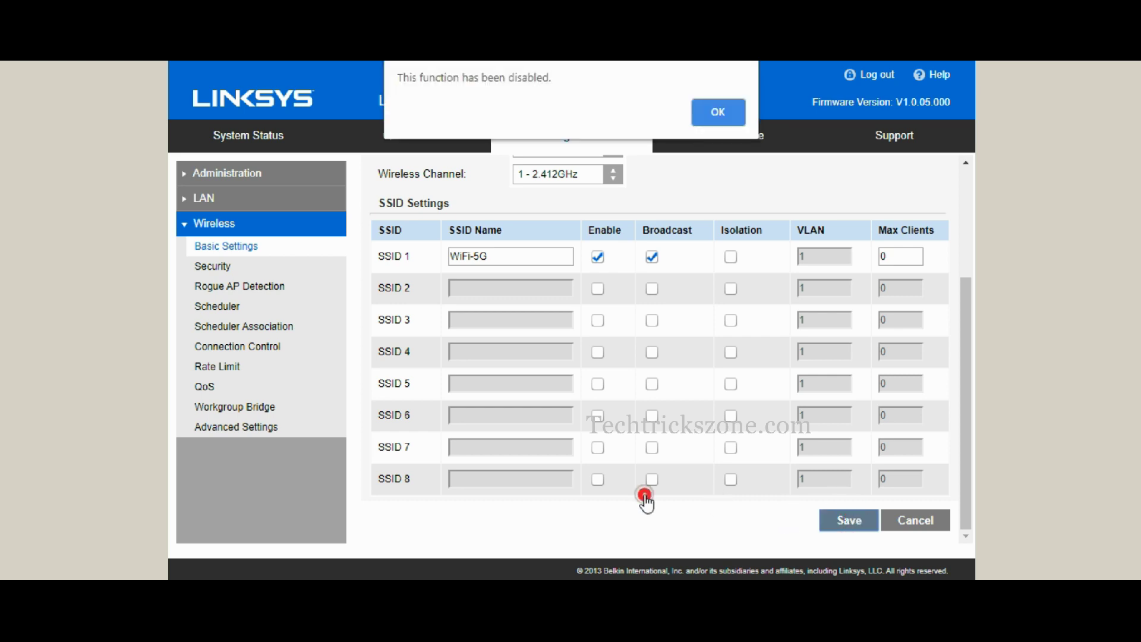
{"action": "left_click", "coordinate": [712, 107]}
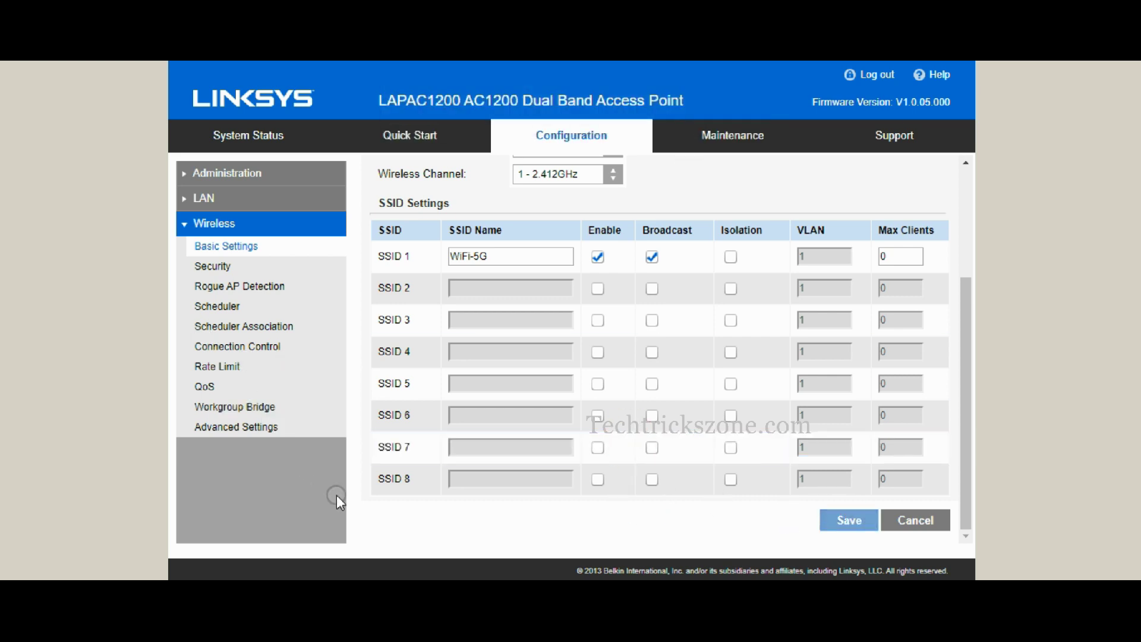
Add a 'WiFi password' line under the wireless step in the notes, then return to the browser
{"action": "key", "text": "alt+Tab"}
{"action": "left_click", "coordinate": [818, 340]}
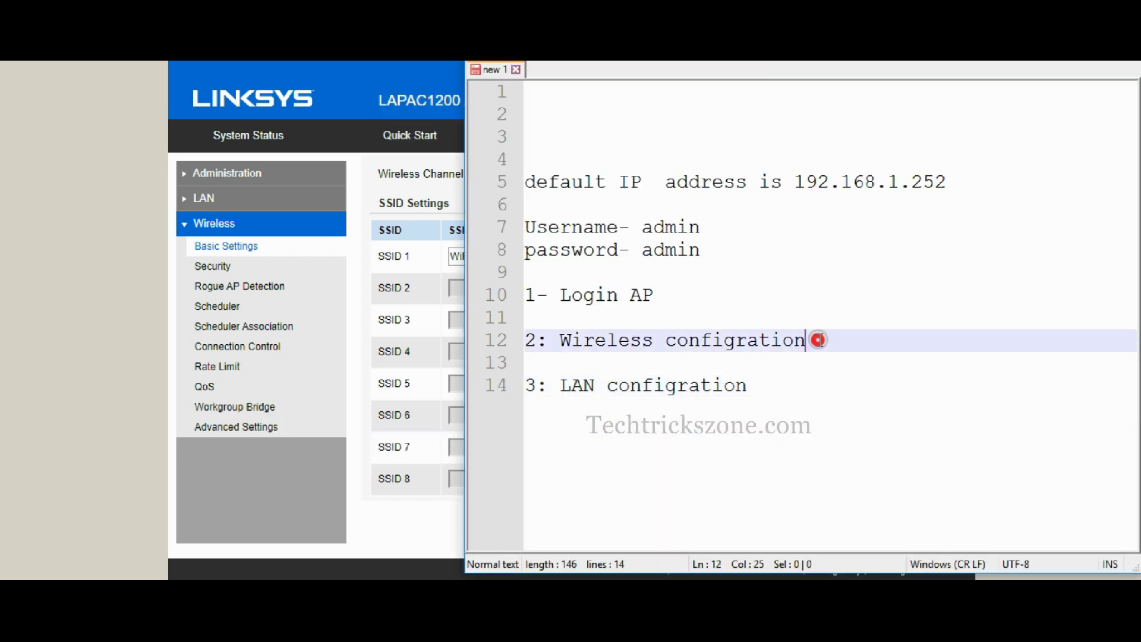
{"action": "key", "text": "Return"}
{"action": "type", "text": "WiFi "}
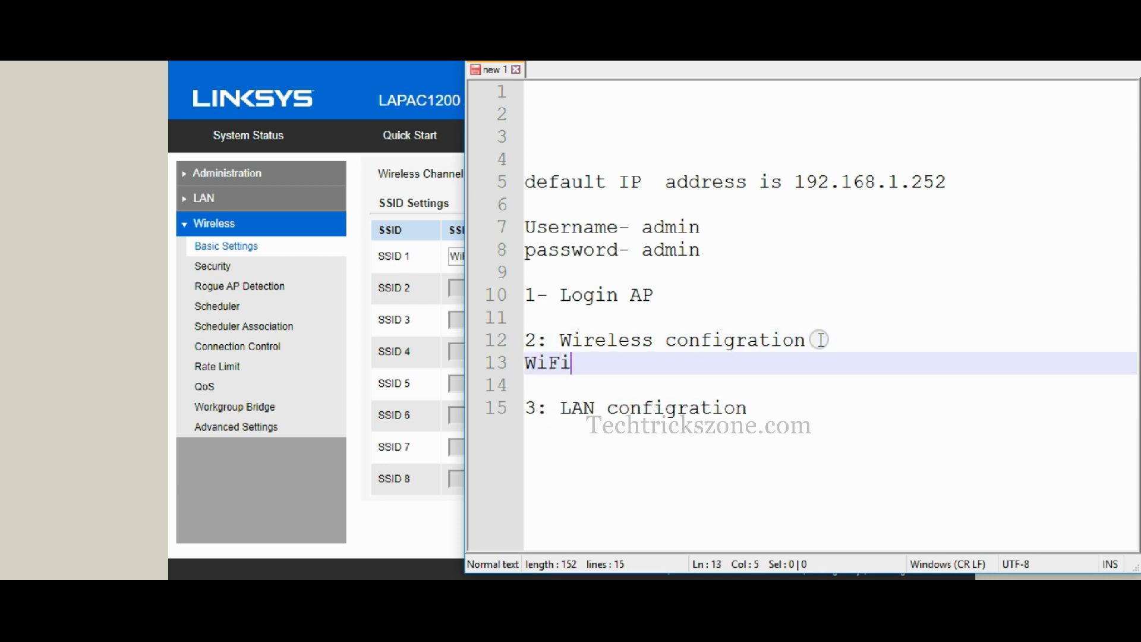
{"action": "type", "text": "password"}
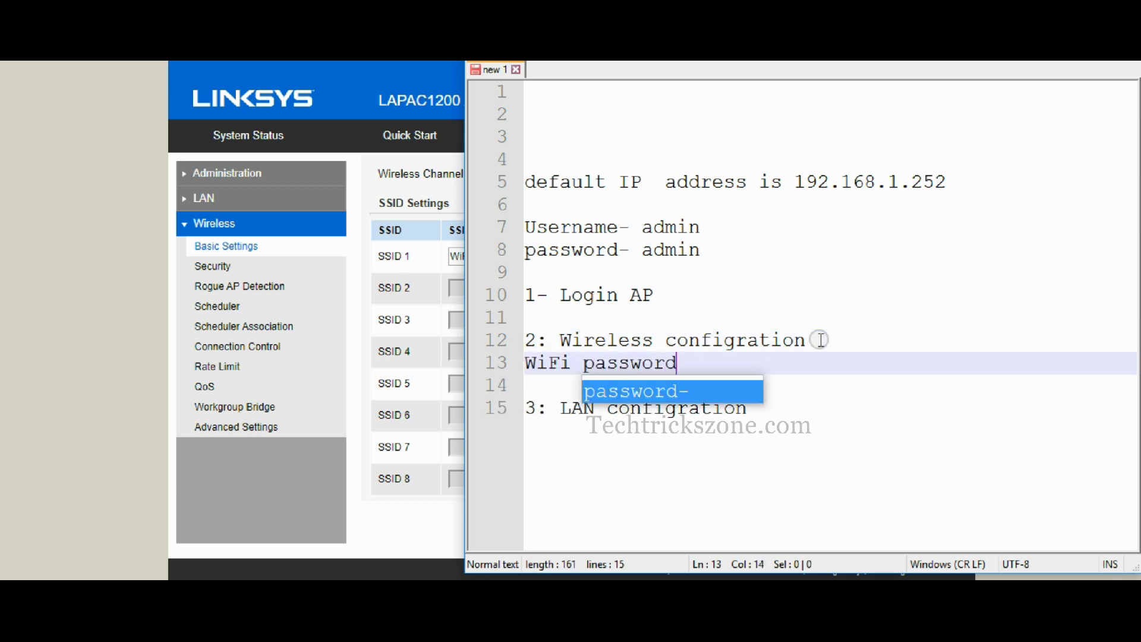
{"action": "left_click", "coordinate": [772, 443]}
{"action": "left_click", "coordinate": [408, 527]}
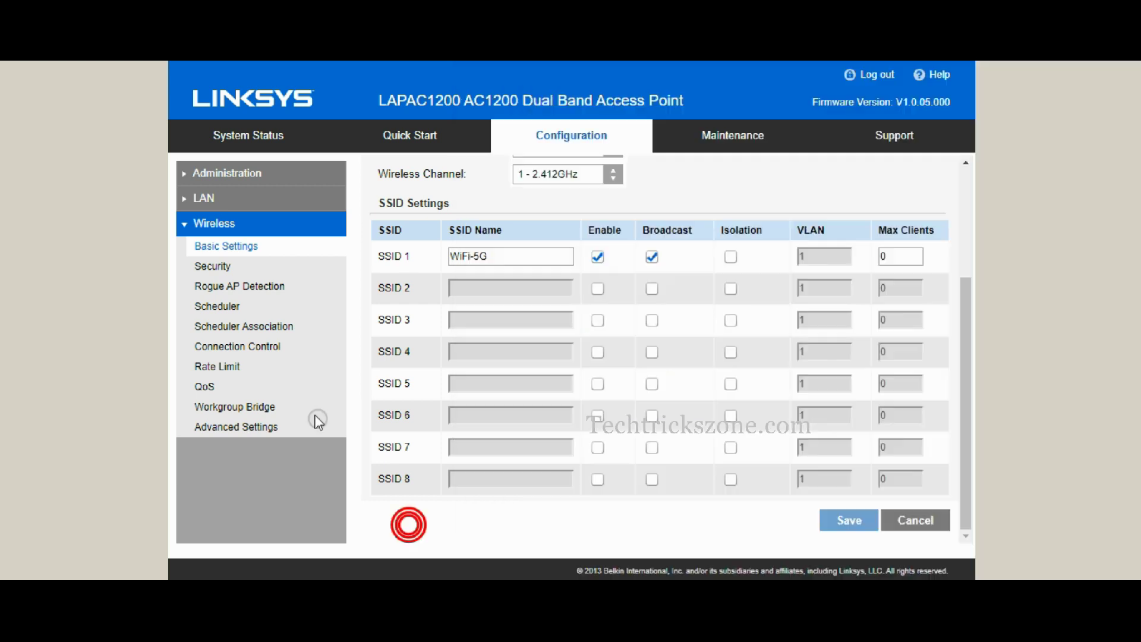
Give Radio 1:SSID 1 WPA/WPA2-Personal security with a pre-shared key and save
{"action": "left_click", "coordinate": [208, 267]}
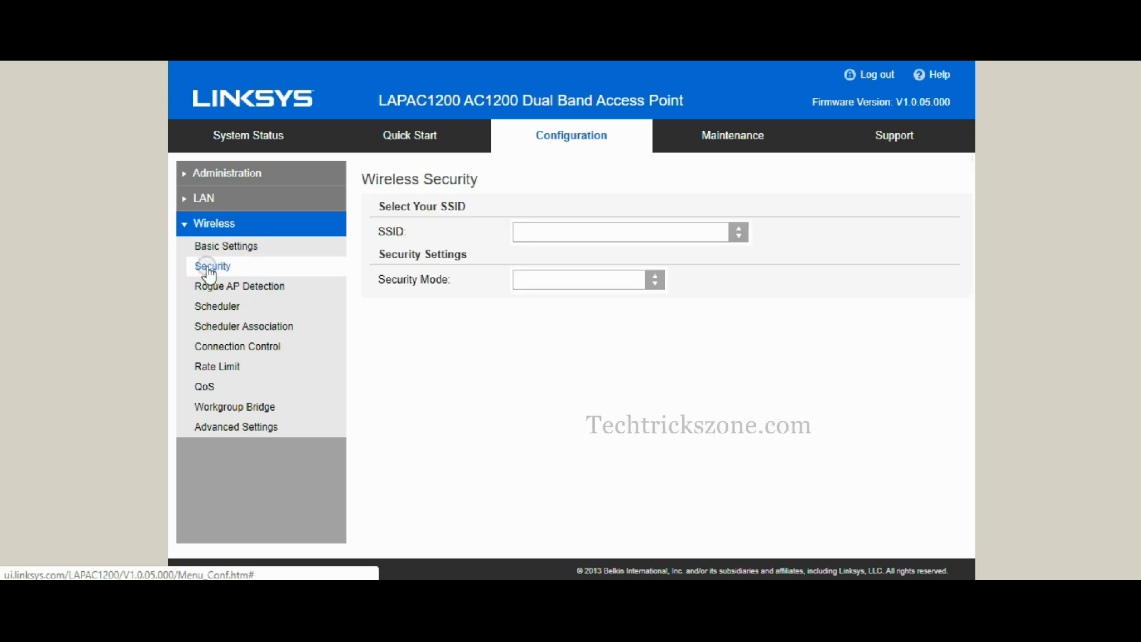
{"action": "left_click", "coordinate": [665, 236]}
{"action": "left_click", "coordinate": [604, 247]}
{"action": "left_click", "coordinate": [571, 279]}
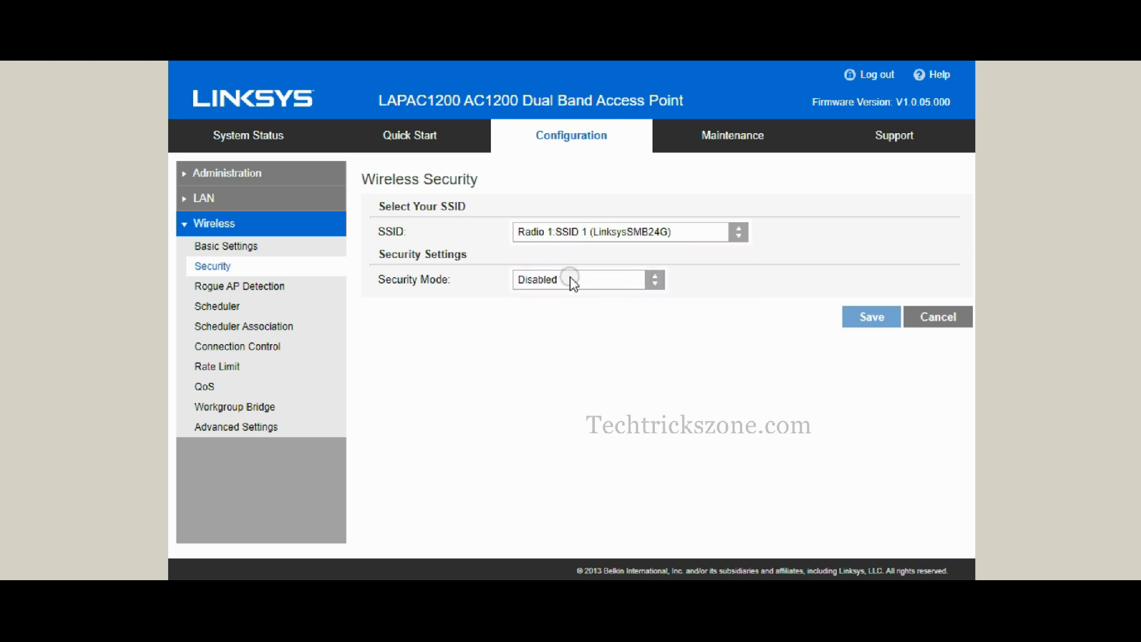
{"action": "left_click", "coordinate": [574, 323]}
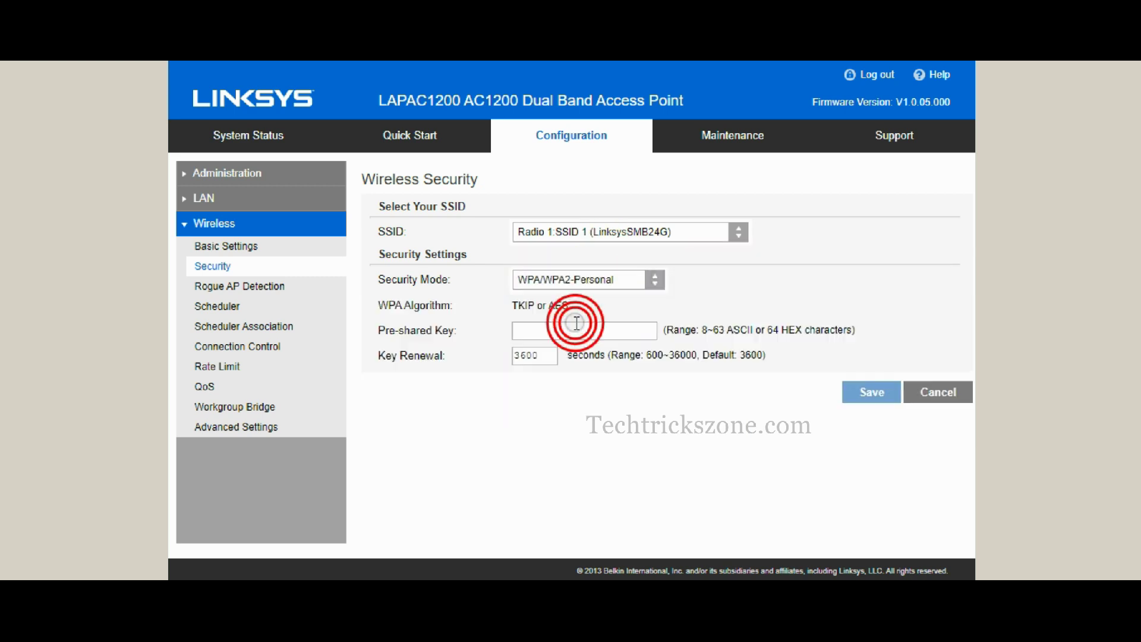
{"action": "left_click", "coordinate": [576, 327]}
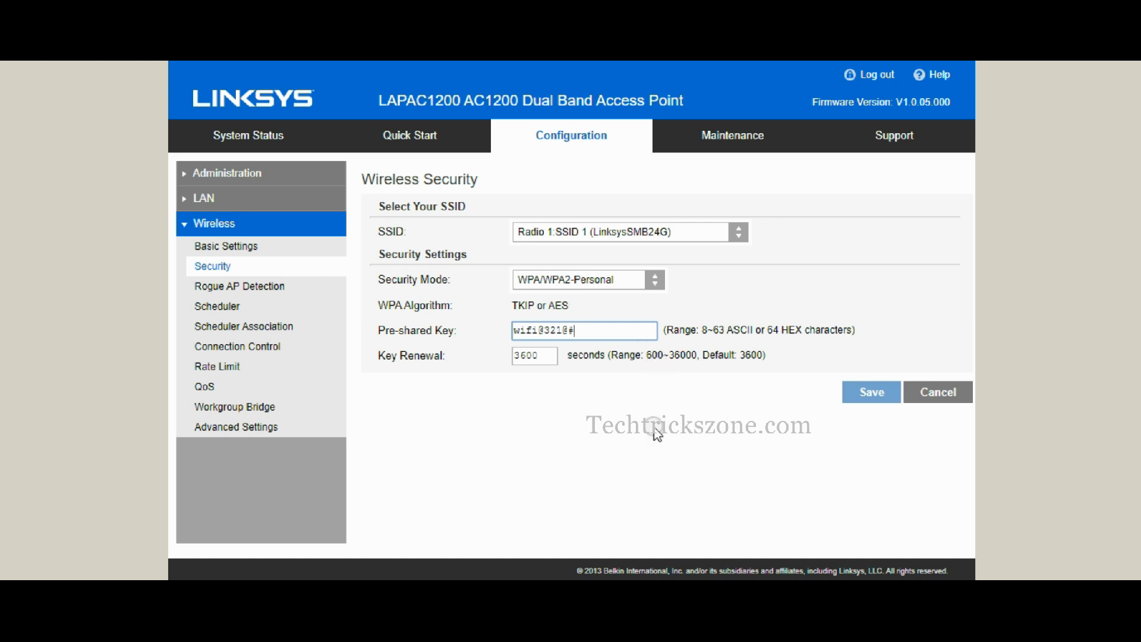
{"action": "left_click", "coordinate": [865, 395]}
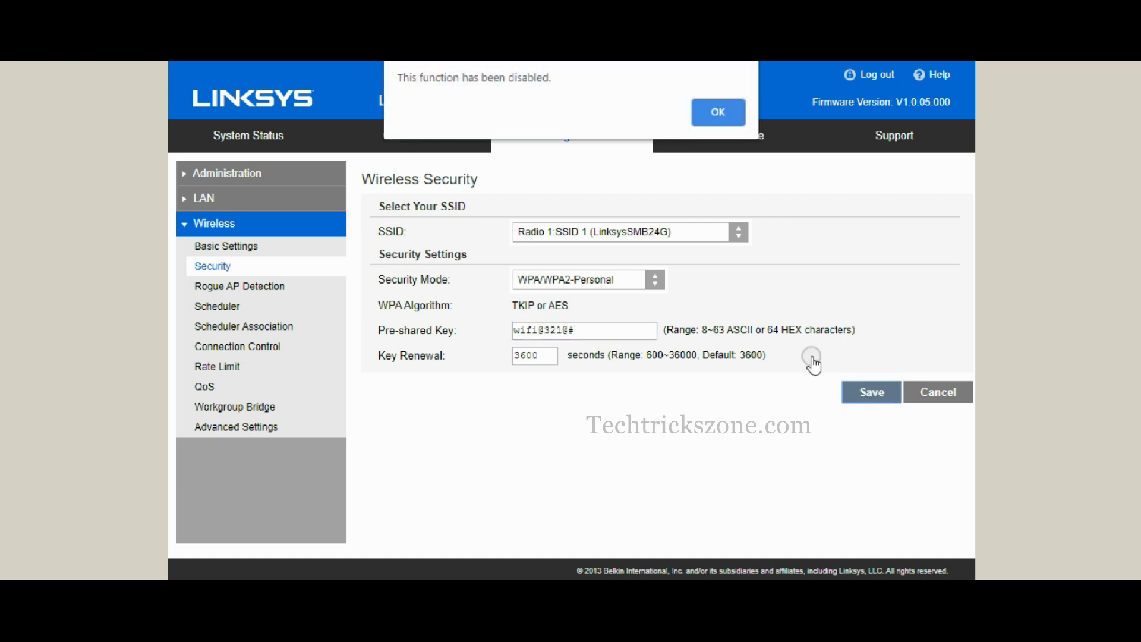
{"action": "left_click", "coordinate": [726, 120]}
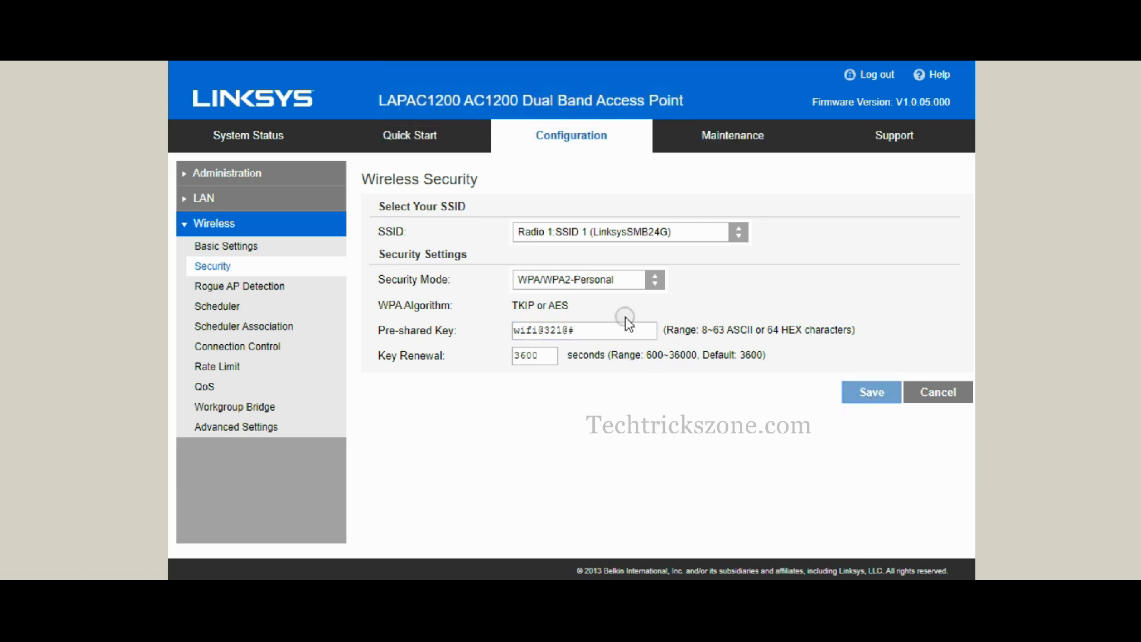
Select Radio 2:SSID 1 and enter its WPA/WPA2-Personal pre-shared key
{"action": "left_click", "coordinate": [599, 229]}
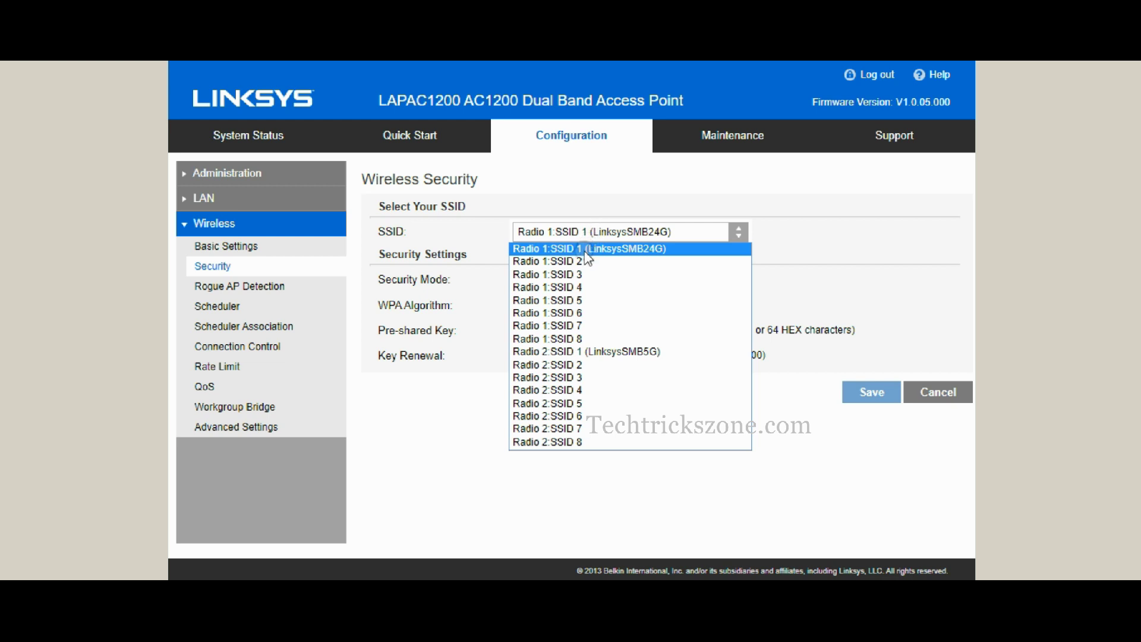
{"action": "left_click", "coordinate": [578, 352]}
{"action": "left_click", "coordinate": [582, 331]}
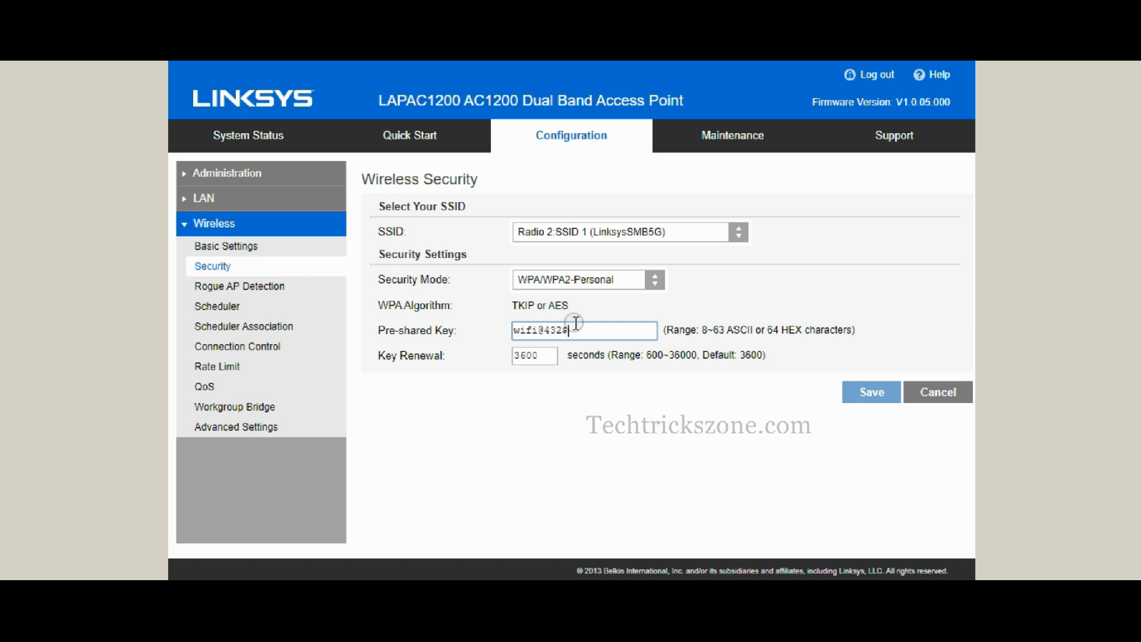
{"action": "left_click", "coordinate": [643, 449]}
{"action": "left_click", "coordinate": [770, 409]}
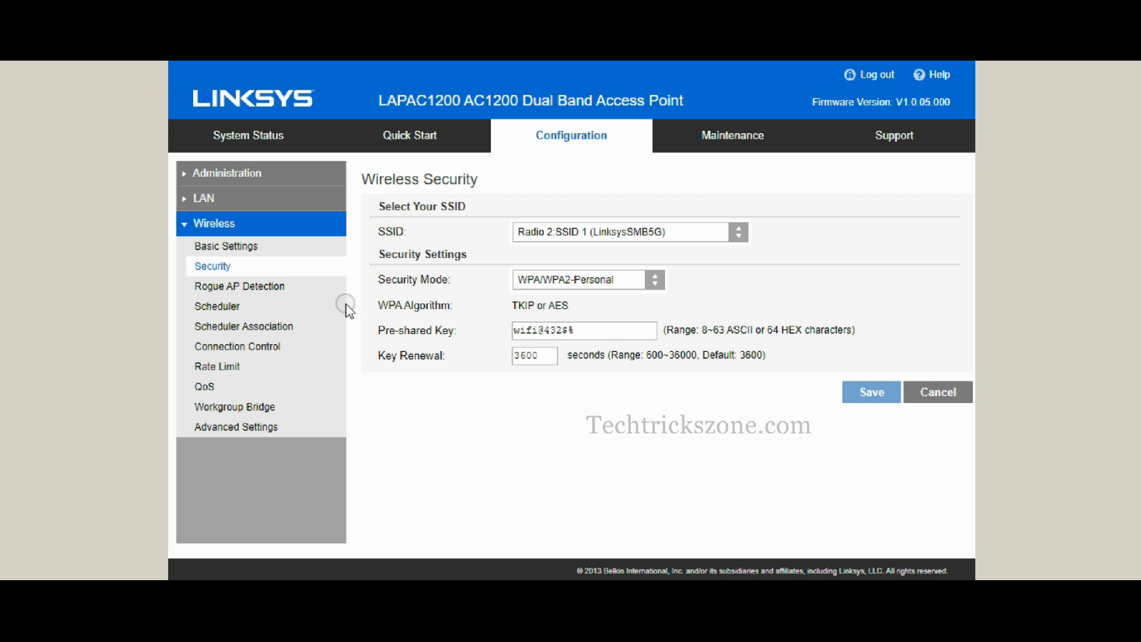
Check the LAN configuration step in the notes, then return to the access point page
{"action": "left_click", "coordinate": [509, 573]}
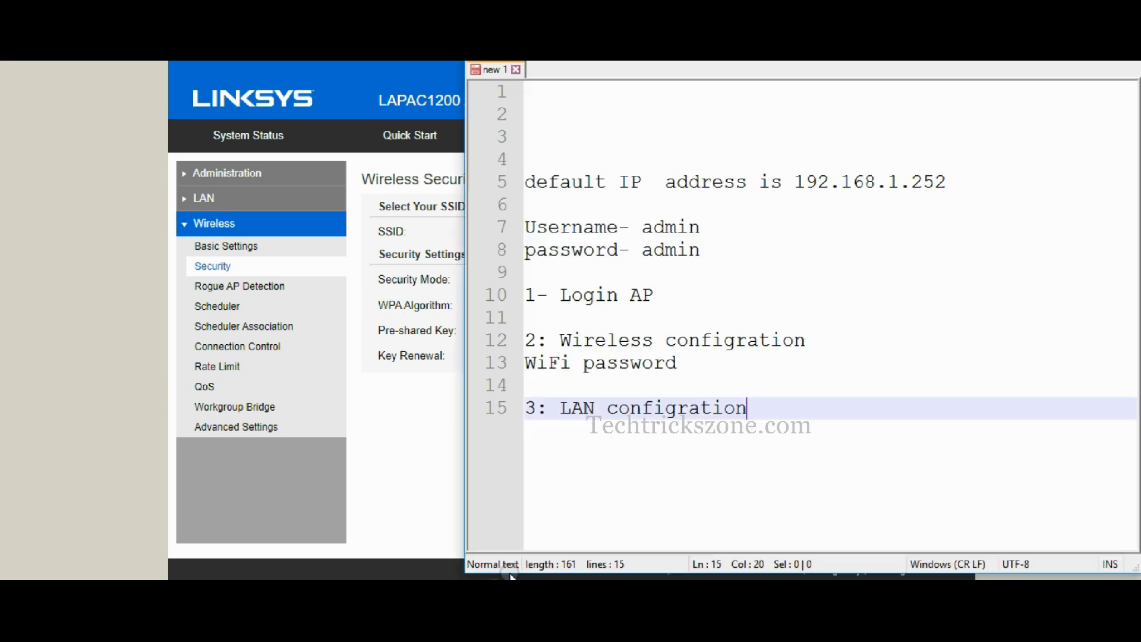
{"action": "left_click_drag", "start_coordinate": [757, 394], "coordinate": [463, 433]}
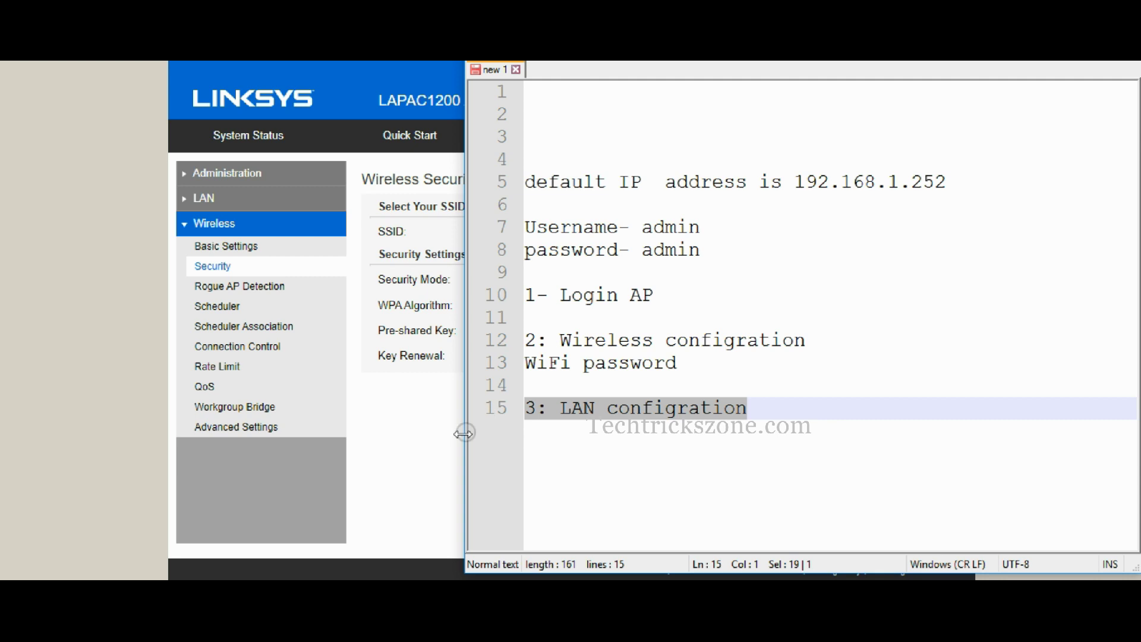
{"action": "left_click", "coordinate": [412, 462]}
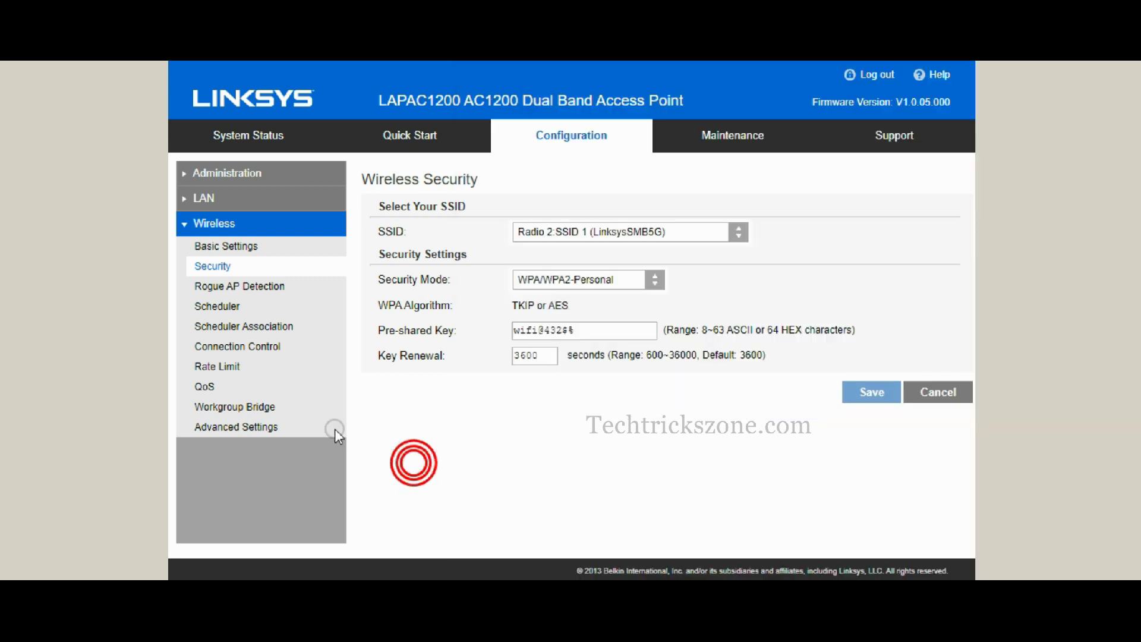
In LAN Network Setup, switch to Static IP Address with local IP 192.168.1.200
{"action": "left_click", "coordinate": [603, 134]}
{"action": "left_click", "coordinate": [183, 301]}
{"action": "left_click", "coordinate": [228, 233]}
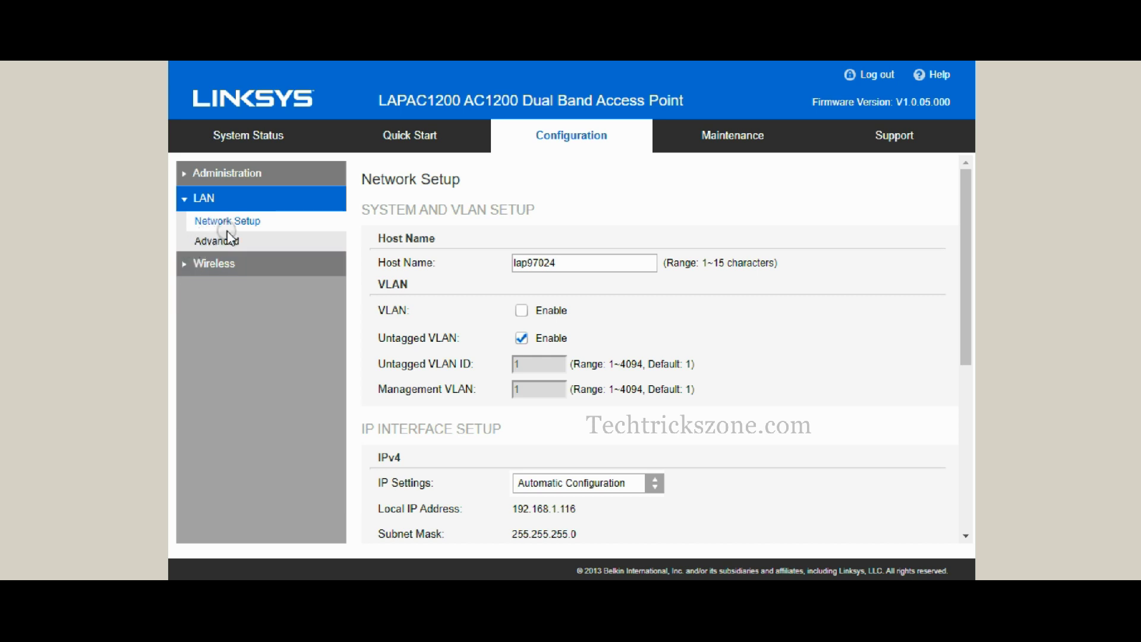
{"action": "left_click", "coordinate": [580, 262]}
{"action": "scroll", "coordinate": [529, 285], "scroll_direction": "down", "scroll_amount": 2}
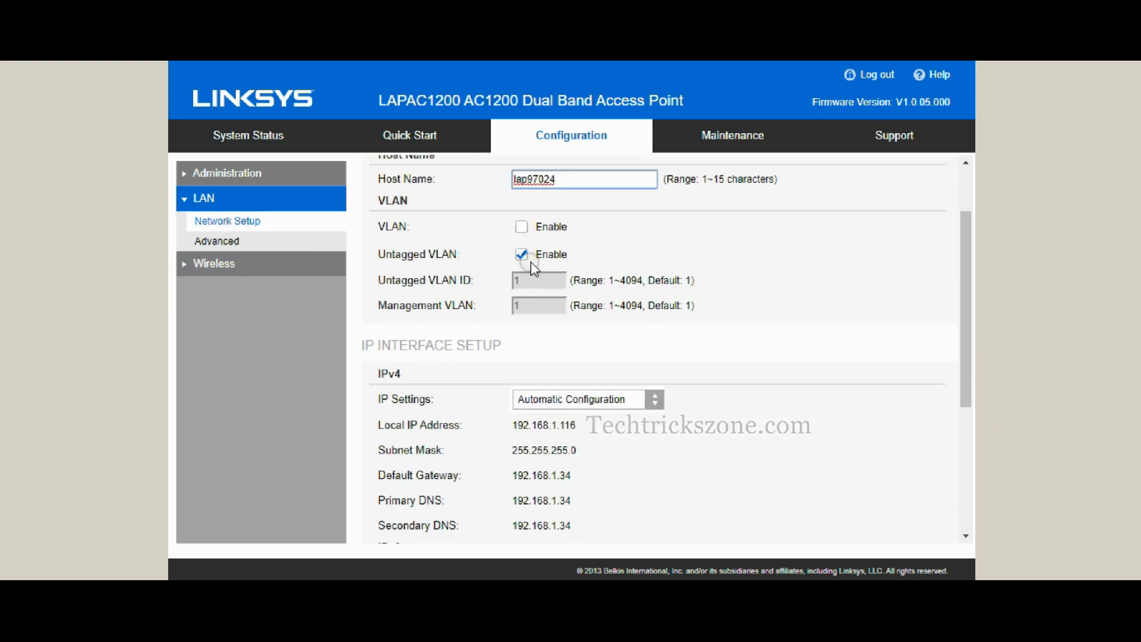
{"action": "left_click", "coordinate": [552, 399]}
{"action": "left_click", "coordinate": [570, 415]}
{"action": "left_click", "coordinate": [606, 425]}
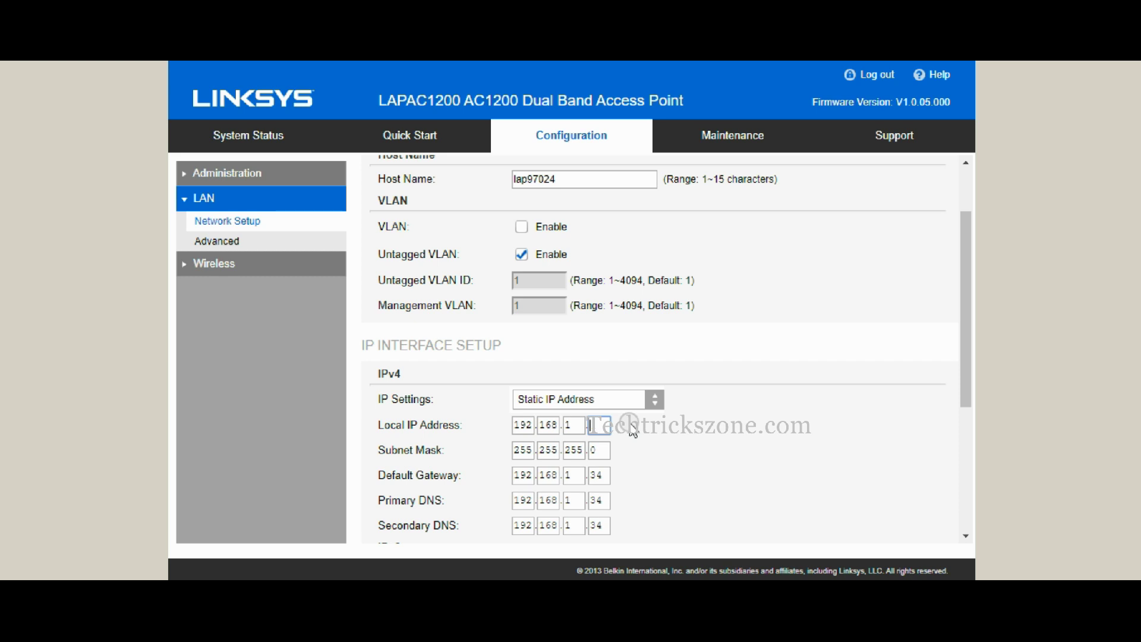
{"action": "type", "text": "2"}
{"action": "left_click", "coordinate": [780, 390]}
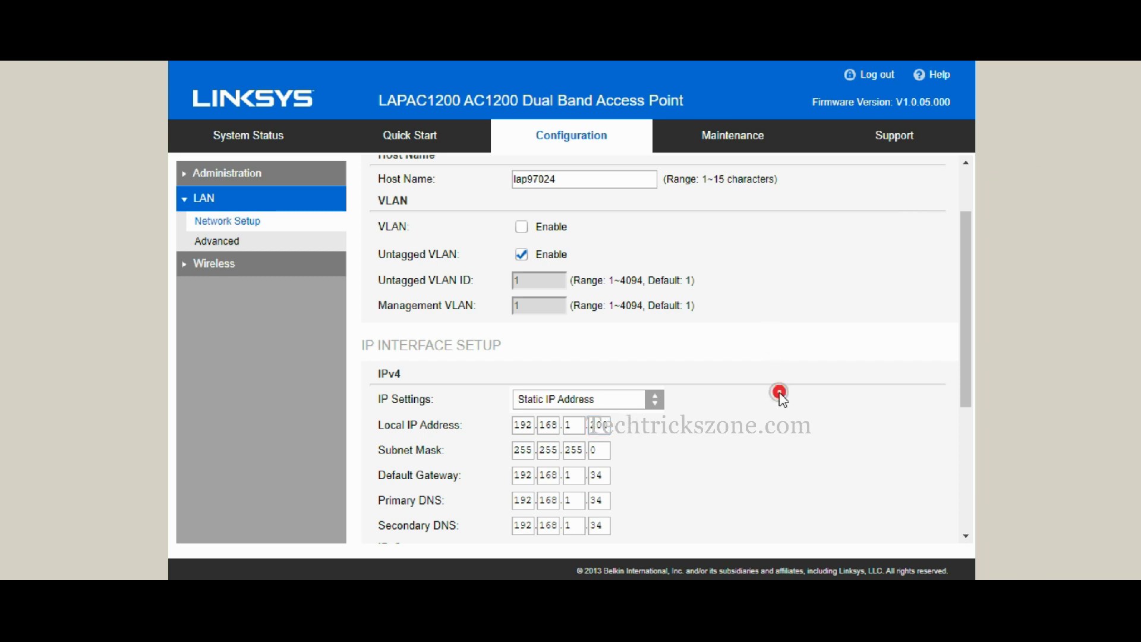
{"action": "scroll", "coordinate": [541, 382], "scroll_direction": "down", "scroll_amount": 4}
Set the gateway and primary DNS to 192.168.1.1 and save the static IP settings
{"action": "left_click", "coordinate": [555, 373]}
{"action": "left_click", "coordinate": [651, 271]}
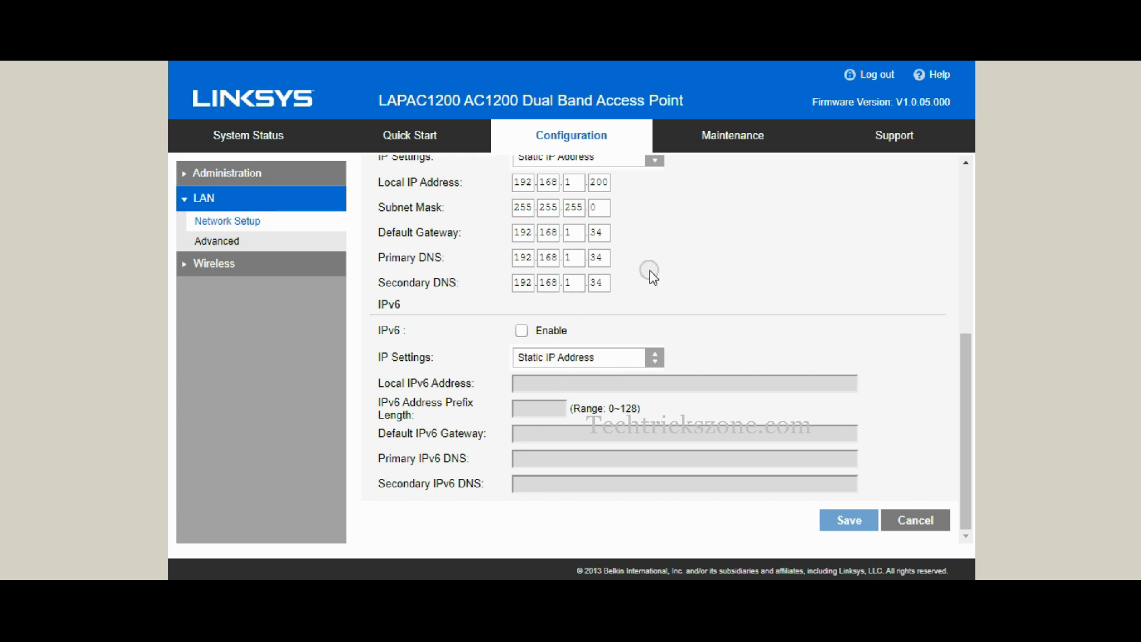
{"action": "double_click", "coordinate": [601, 232]}
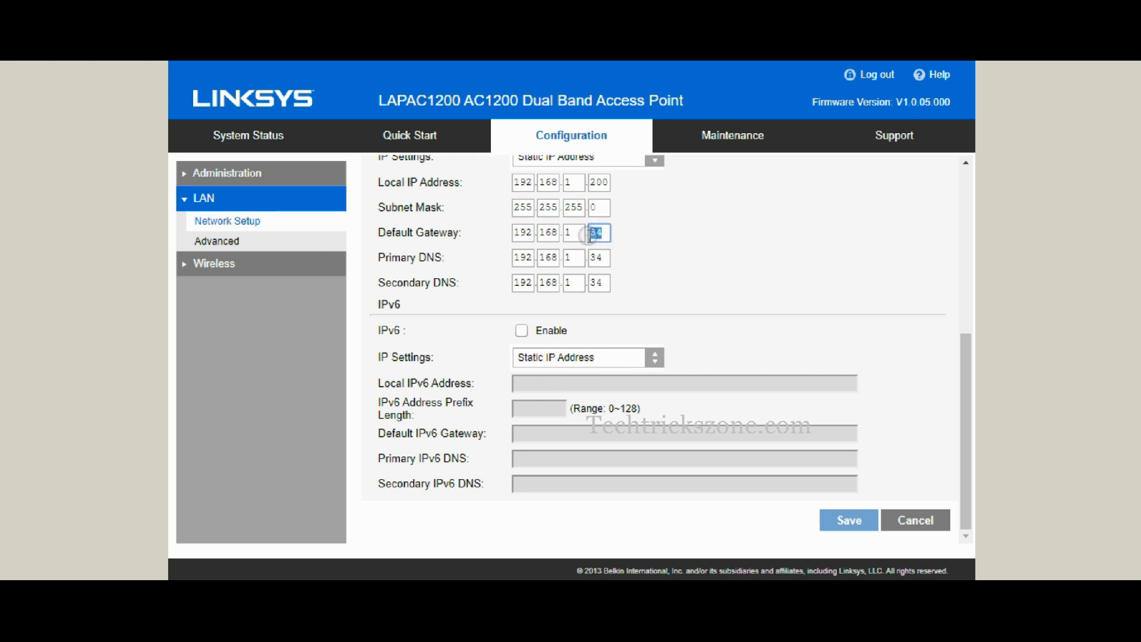
{"action": "left_click_drag", "start_coordinate": [609, 258], "coordinate": [582, 257]}
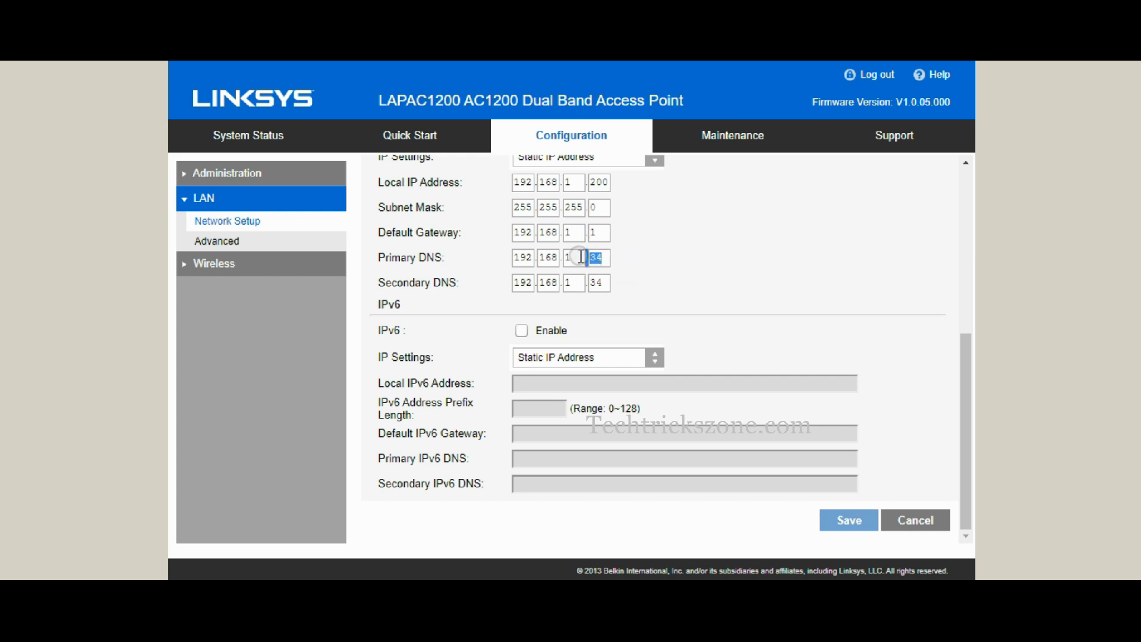
{"action": "left_click", "coordinate": [604, 285]}
{"action": "double_click", "coordinate": [599, 257]}
{"action": "type", "text": "1"}
{"action": "left_click", "coordinate": [704, 297]}
{"action": "left_click", "coordinate": [854, 522]}
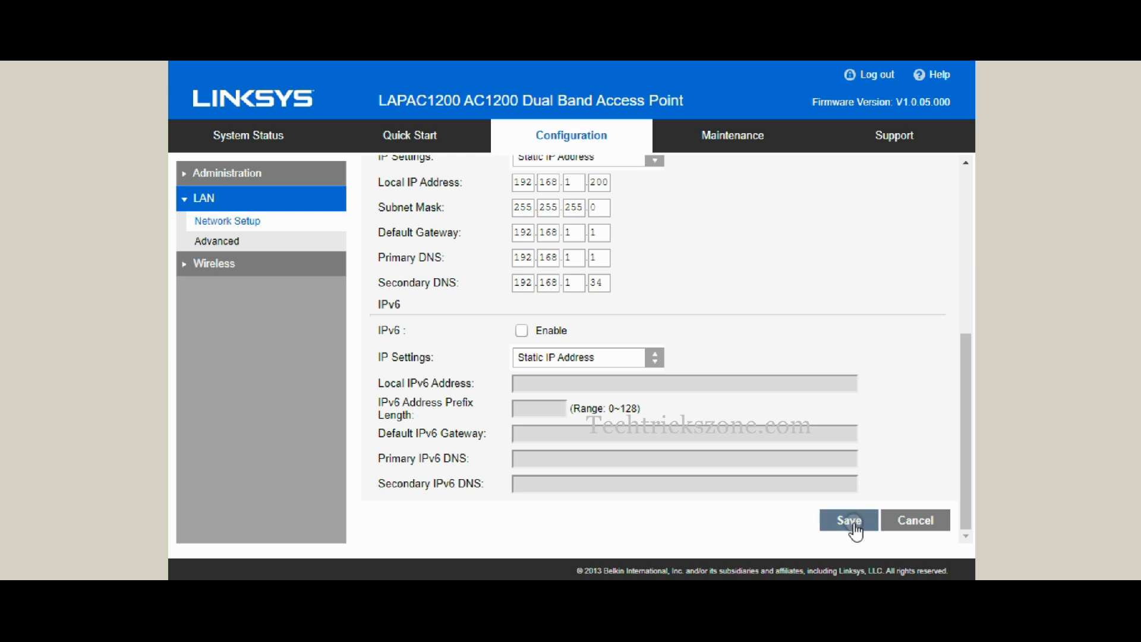
{"action": "left_click", "coordinate": [719, 113]}
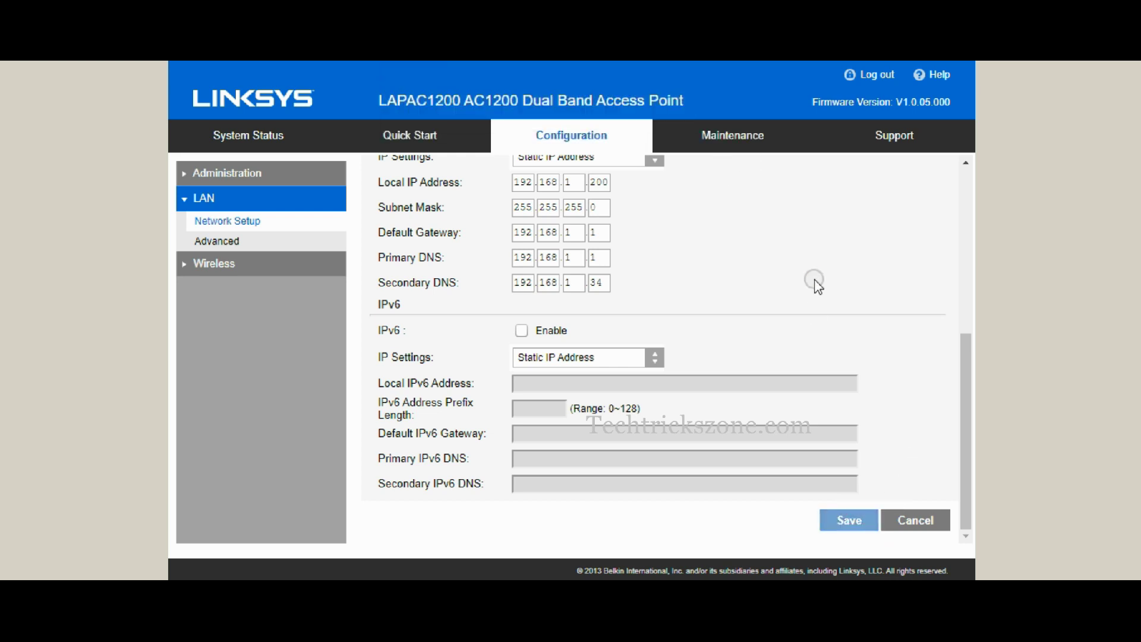
{"action": "scroll", "coordinate": [670, 369], "scroll_direction": "up", "scroll_amount": 2}
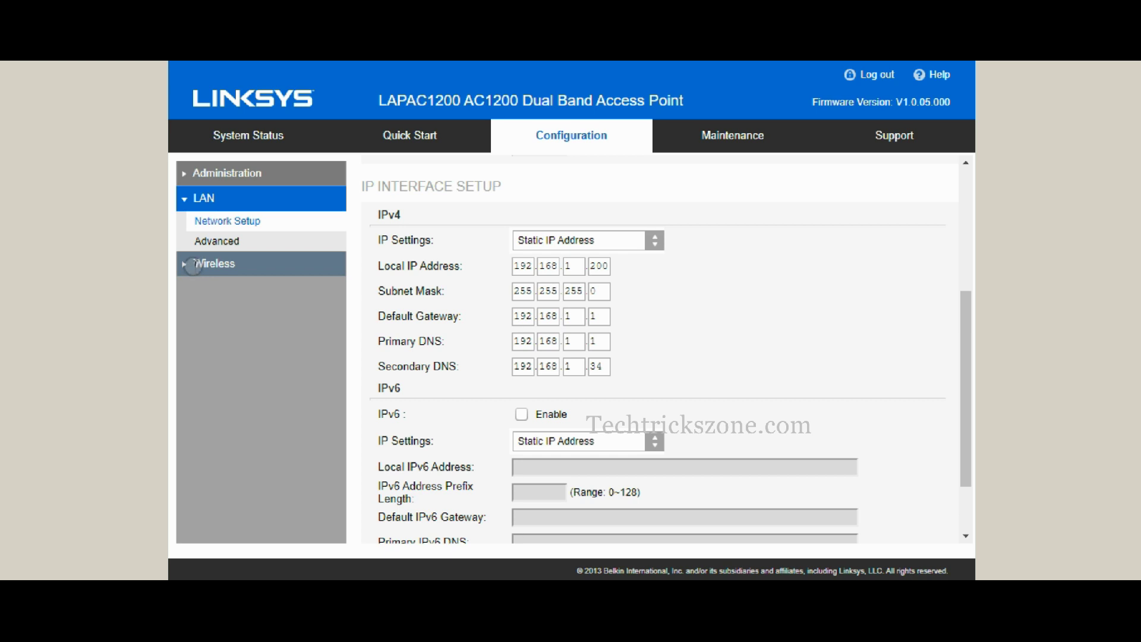
Scroll through the LAN Advanced port settings, then go to Maintenance > Firmware Upgrade
{"action": "left_click", "coordinate": [200, 242]}
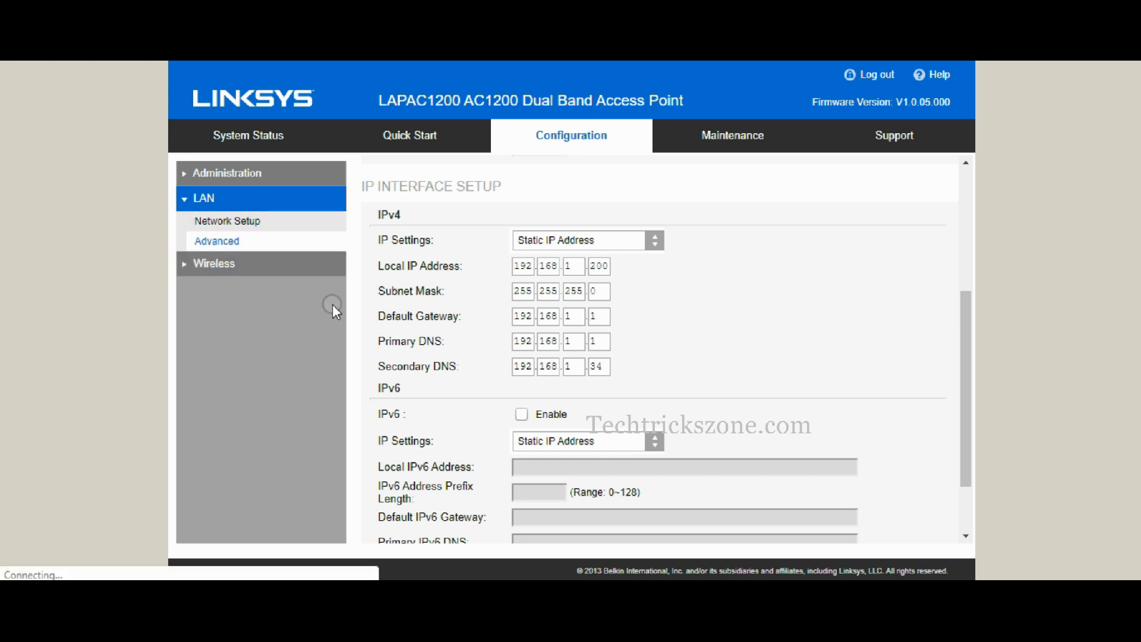
{"action": "scroll", "coordinate": [543, 295], "scroll_direction": "down", "scroll_amount": 2}
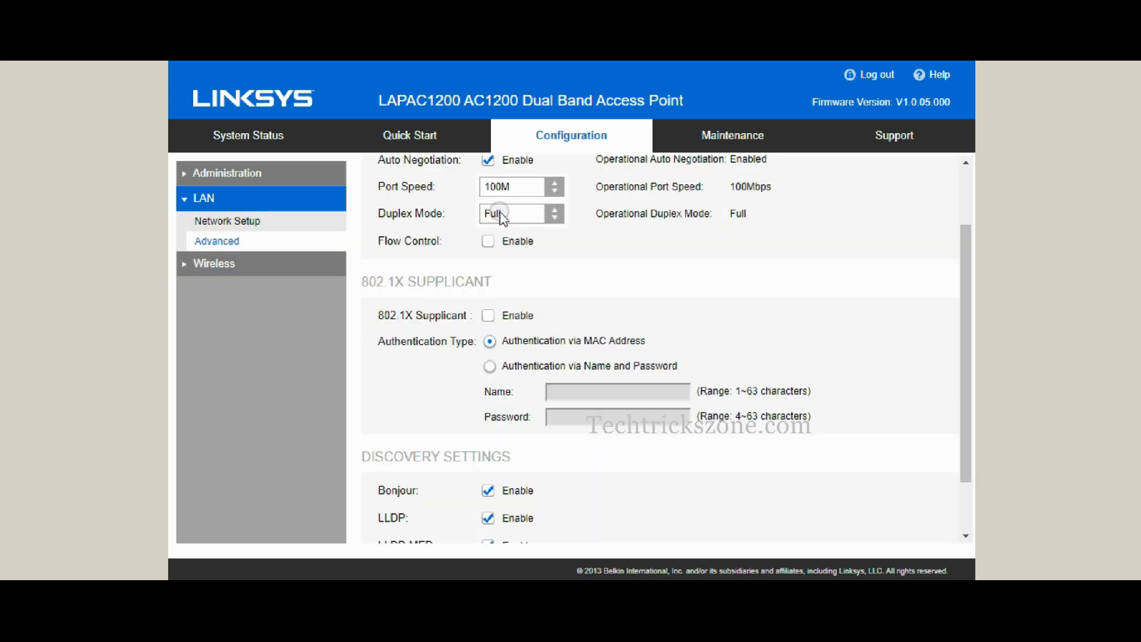
{"action": "scroll", "coordinate": [739, 448], "scroll_direction": "down", "scroll_amount": 2}
{"action": "scroll", "coordinate": [743, 234], "scroll_direction": "up", "scroll_amount": 4}
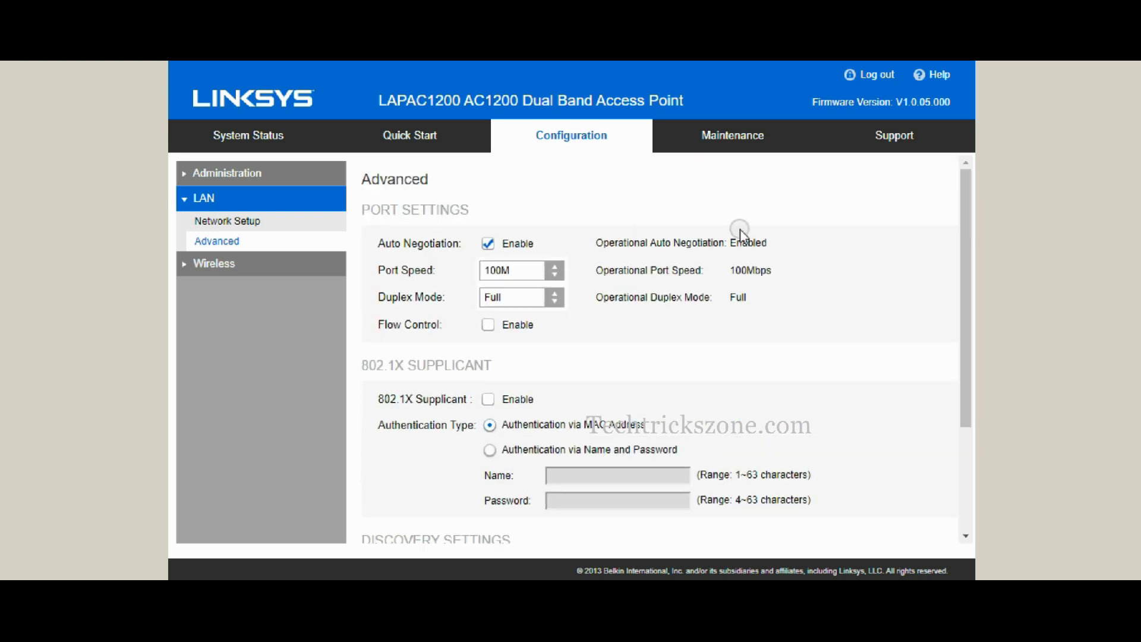
{"action": "left_click", "coordinate": [721, 150]}
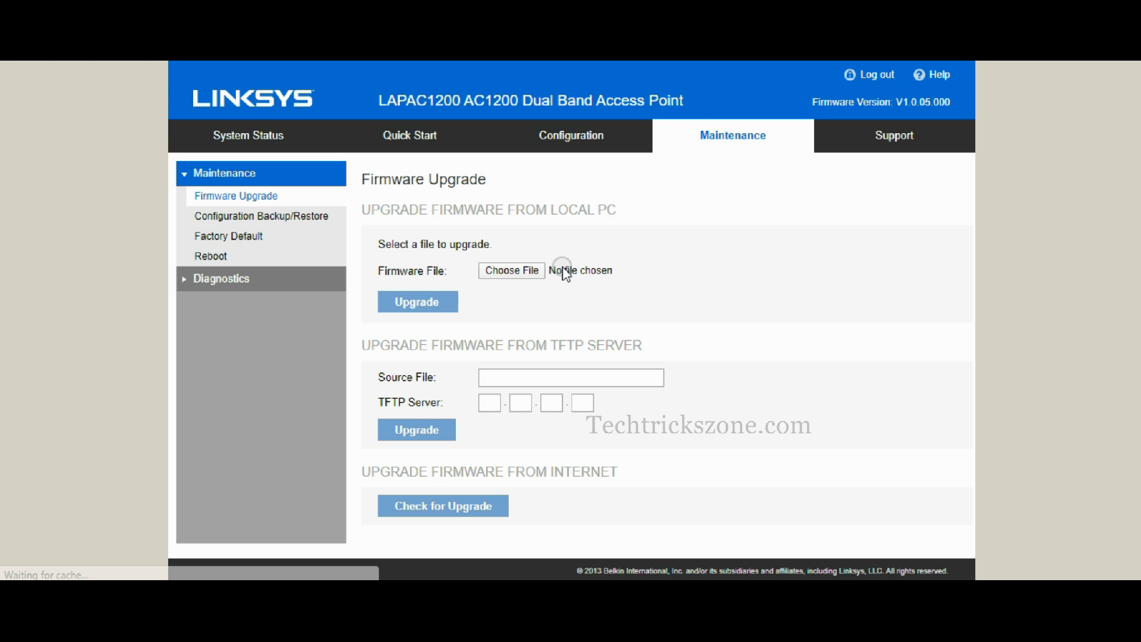